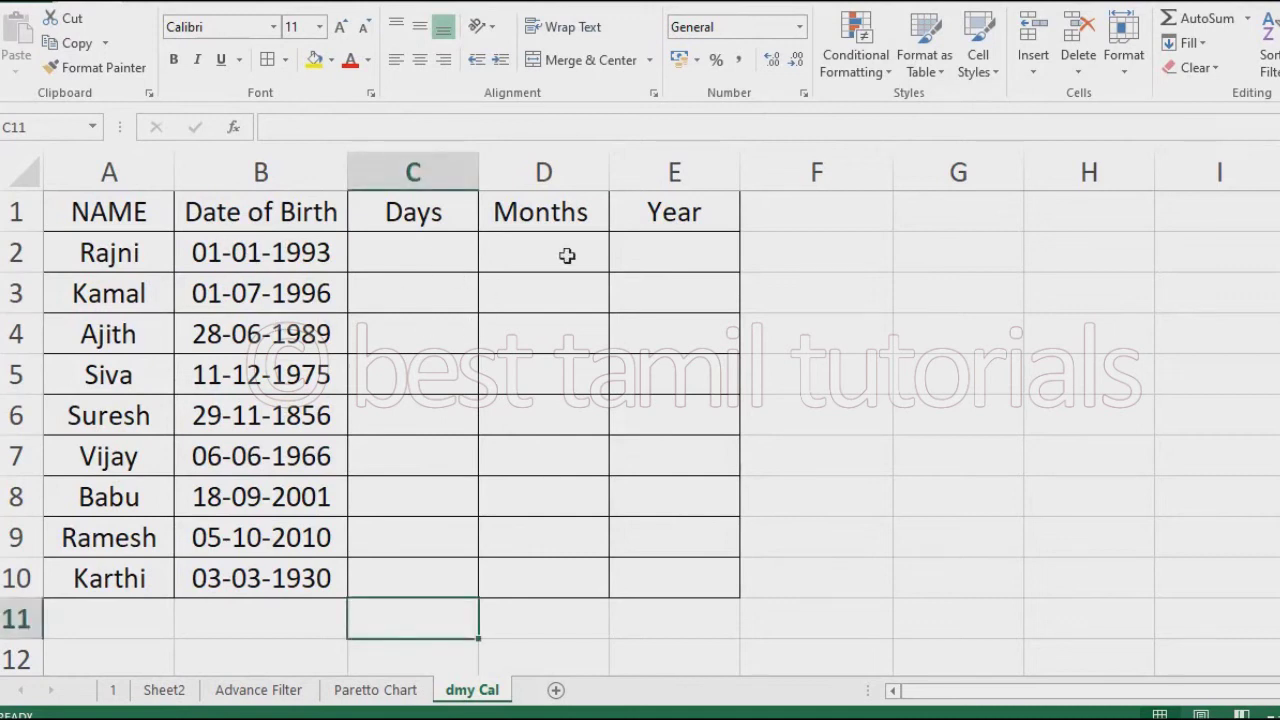
Try =2020-1993 in E2 as Rajni's year, then clear the trial result.
{"action": "left_click", "coordinate": [670, 260]}
{"action": "key", "text": "F2"}
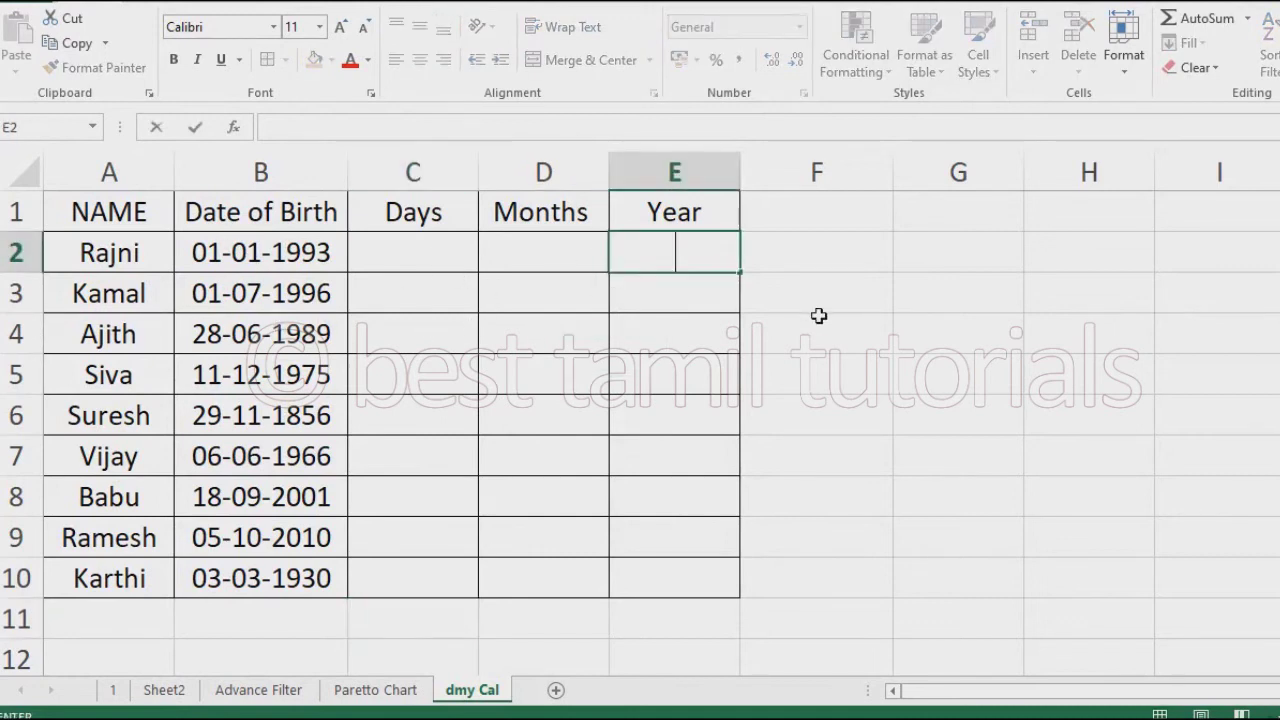
{"action": "type", "text": "=2020"}
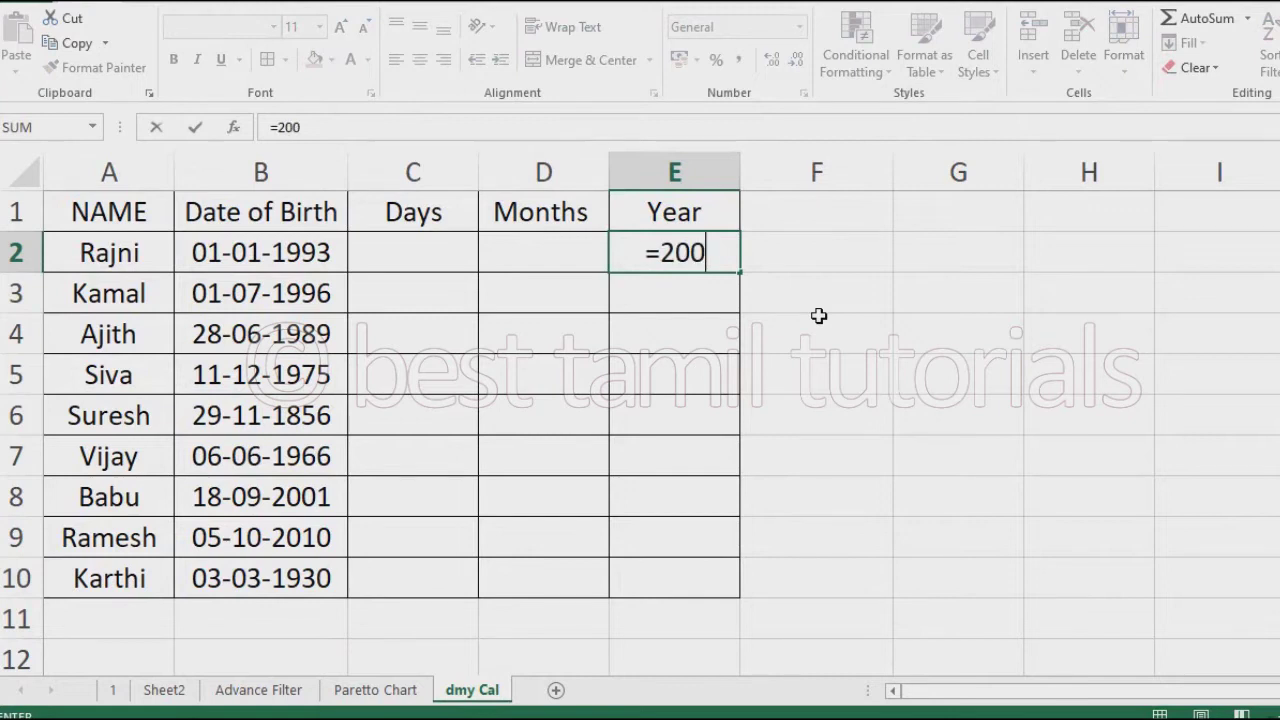
{"action": "type", "text": "-1993"}
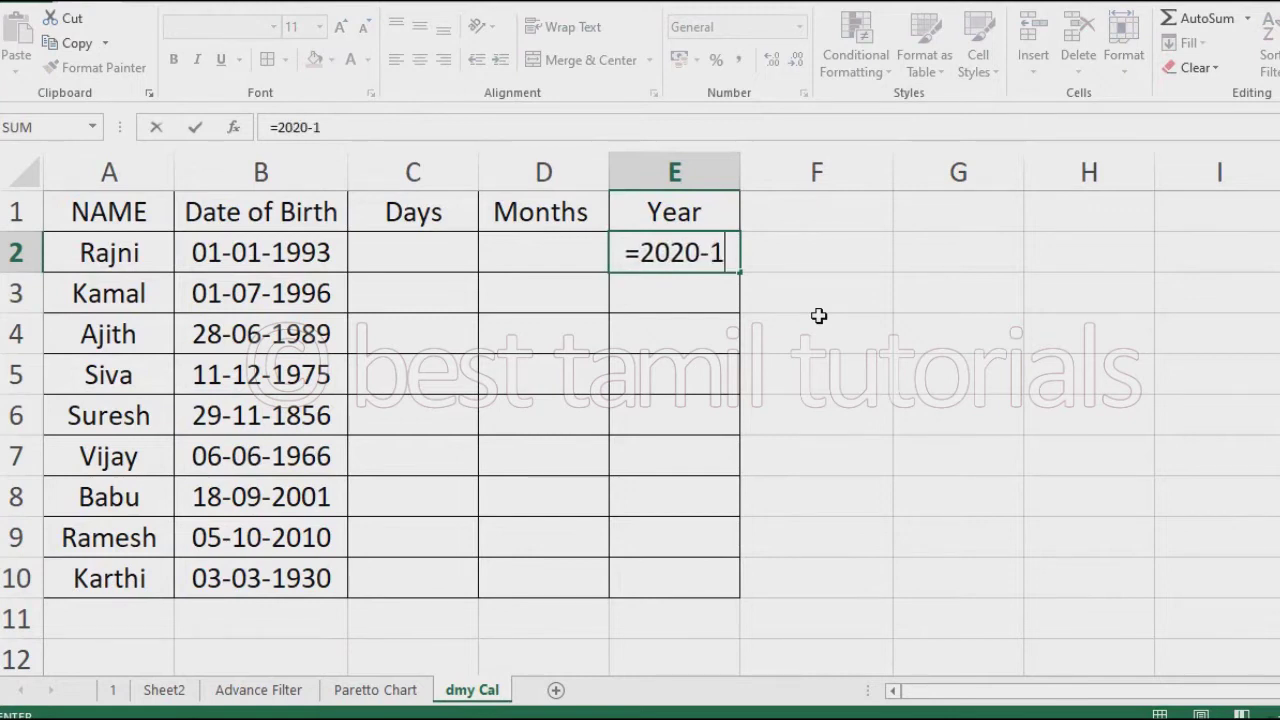
{"action": "key", "text": "Return"}
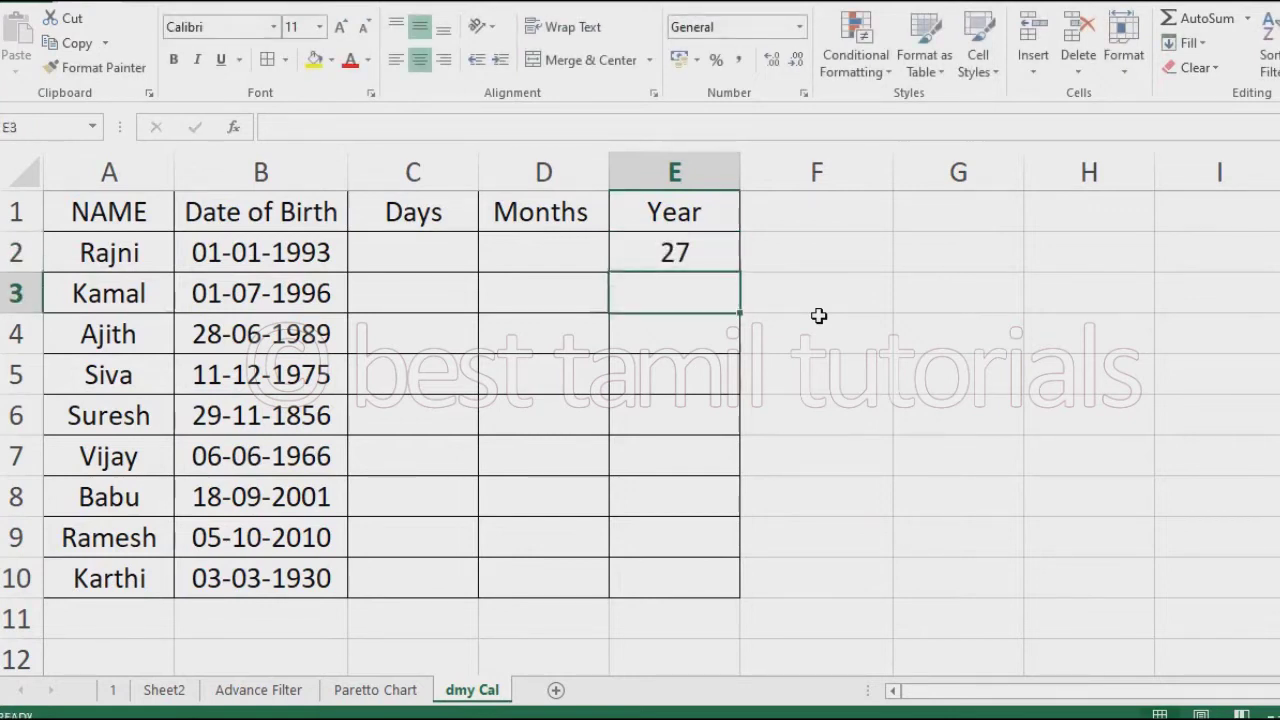
{"action": "key", "text": "Up"}
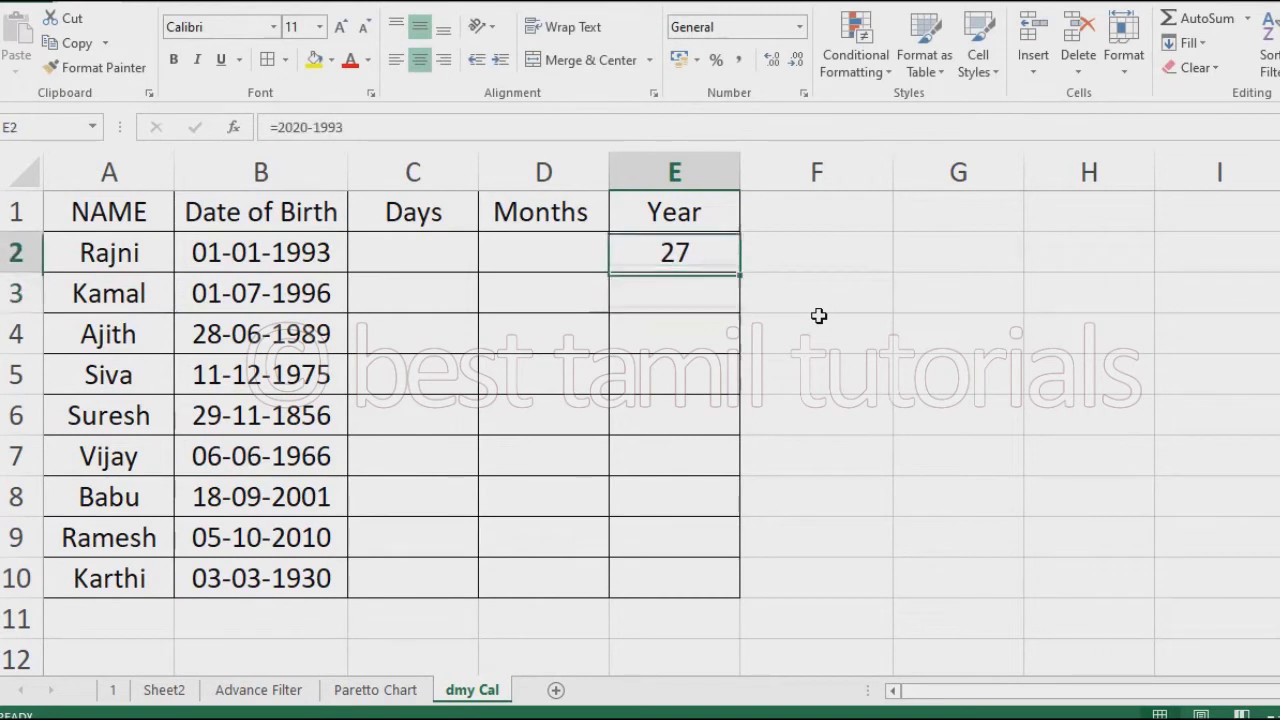
{"action": "key", "text": "Delete"}
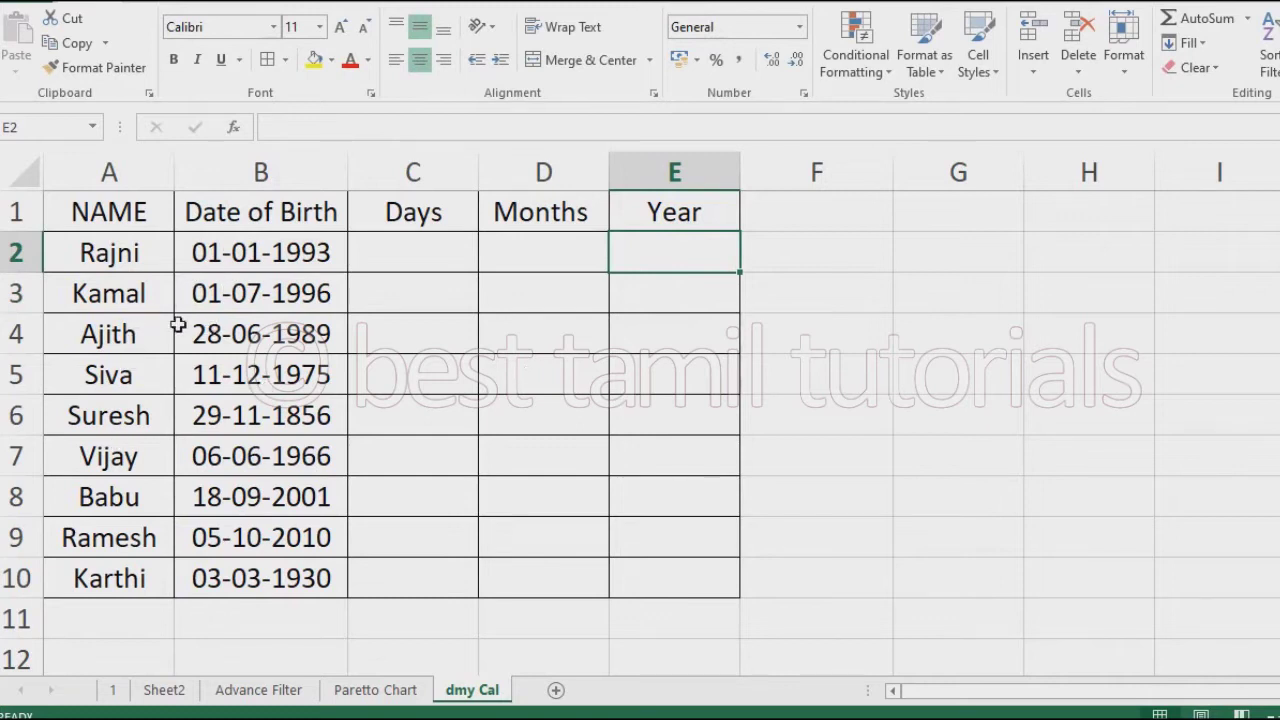
Enter the unit codes d, m and y in C11, D11 and E11.
{"action": "left_click", "coordinate": [433, 626]}
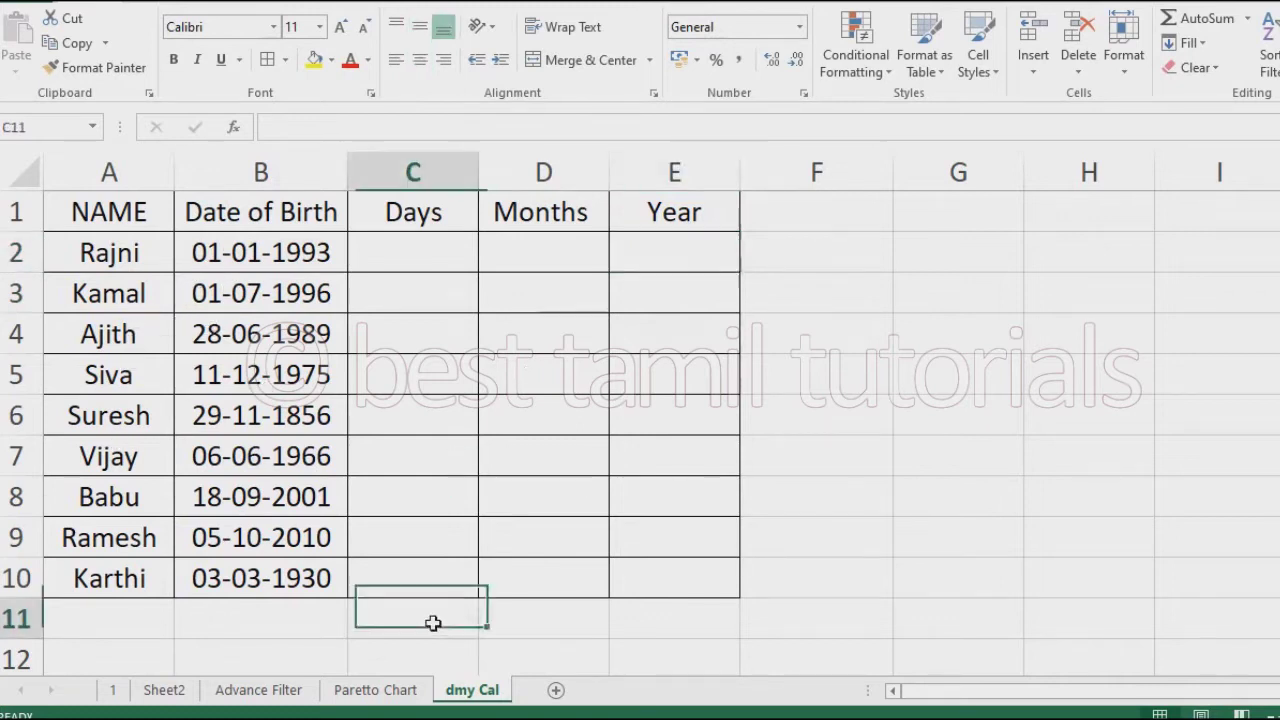
{"action": "type", "text": "d"}
{"action": "left_click", "coordinate": [562, 618]}
{"action": "type", "text": "m"}
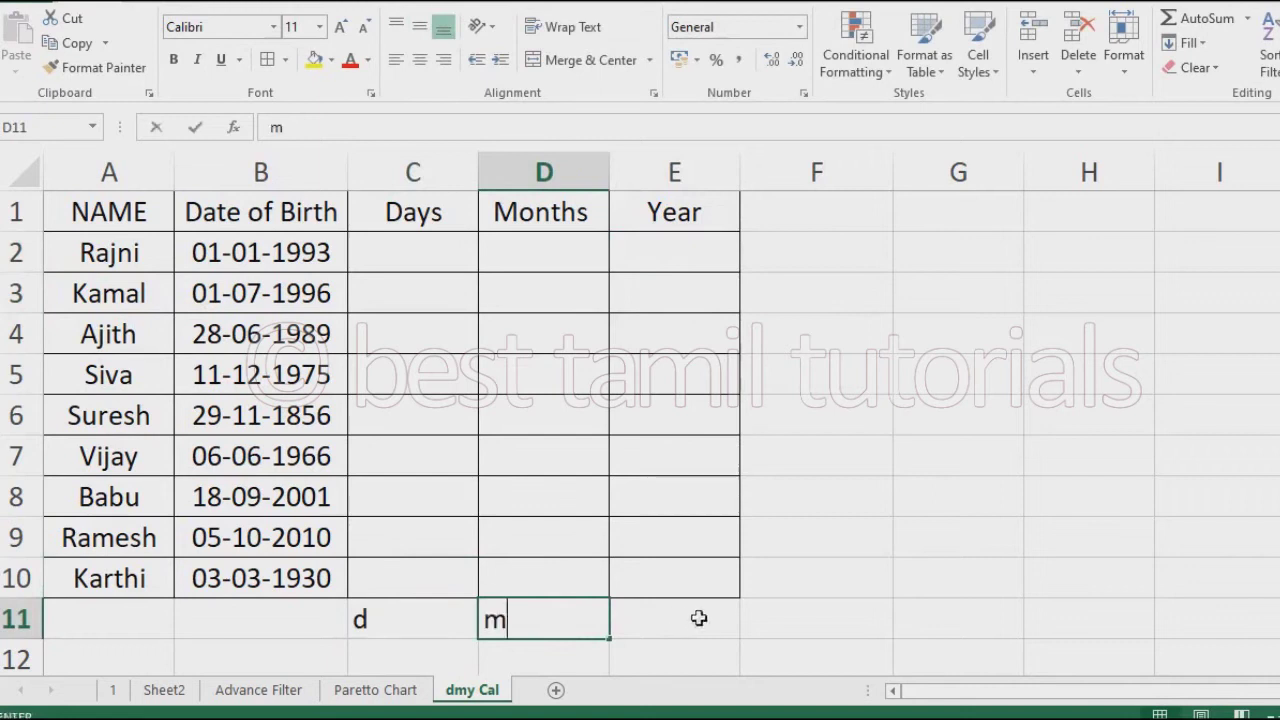
{"action": "left_click", "coordinate": [710, 612]}
{"action": "type", "text": "y"}
{"action": "left_click", "coordinate": [884, 524]}
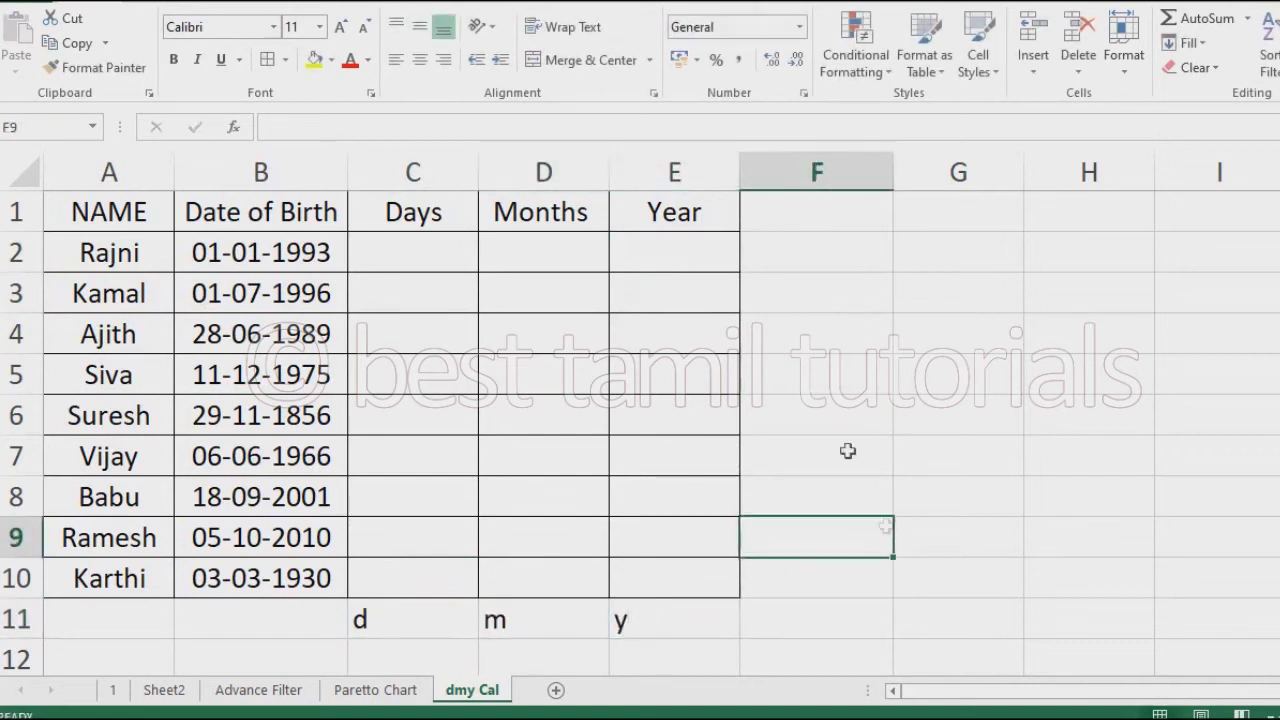
Start a DATEDIF formula in C2 from B2, then cancel it and select F2.
{"action": "left_click", "coordinate": [418, 251]}
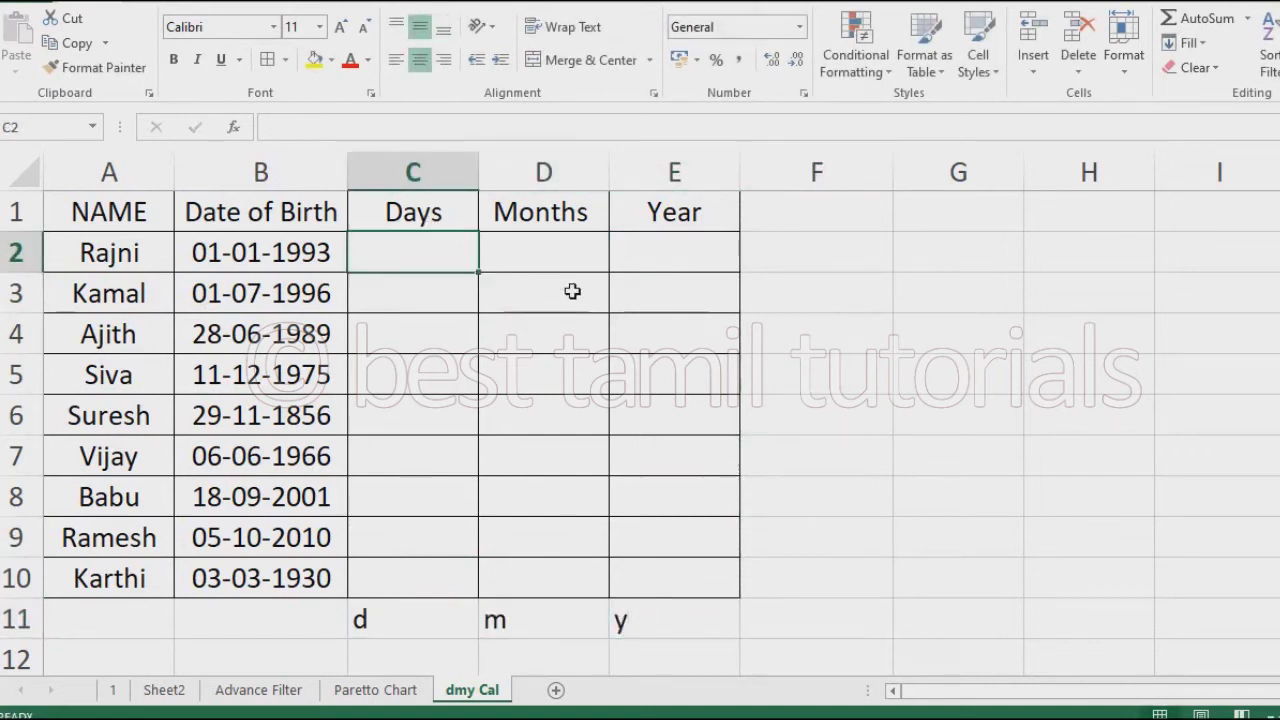
{"action": "type", "text": "=da"}
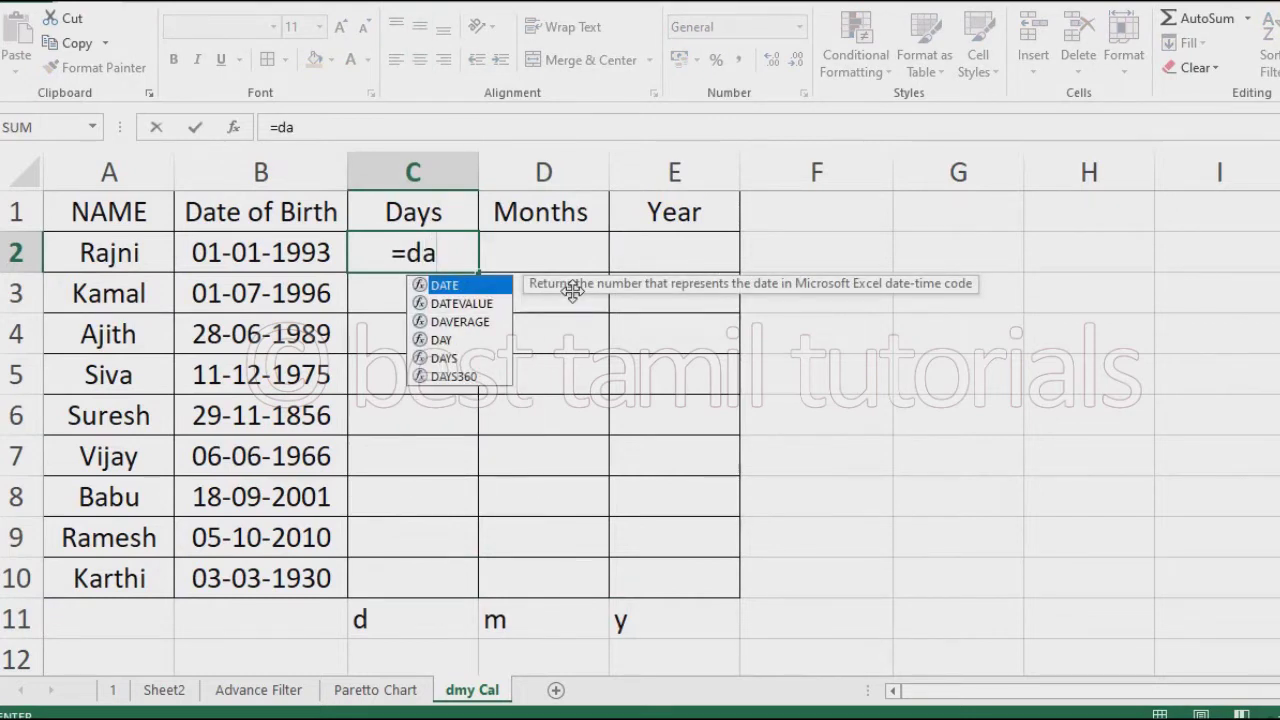
{"action": "type", "text": "ted"}
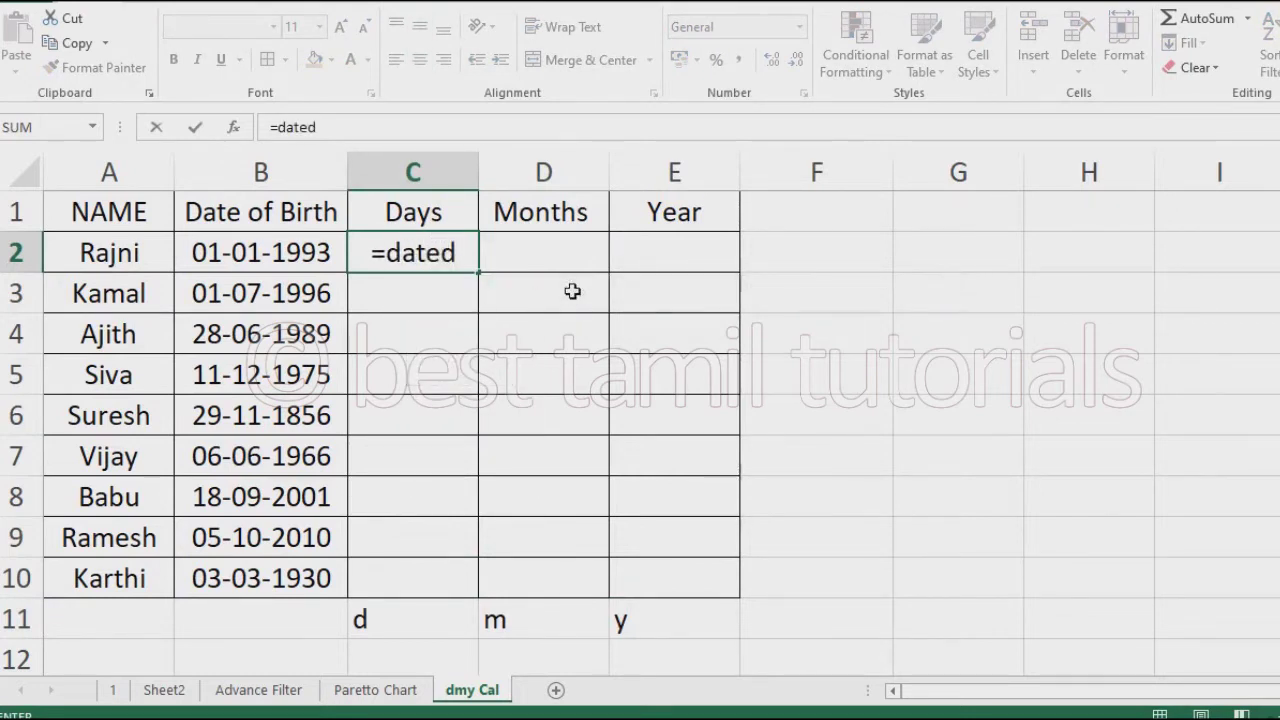
{"action": "type", "text": "if"}
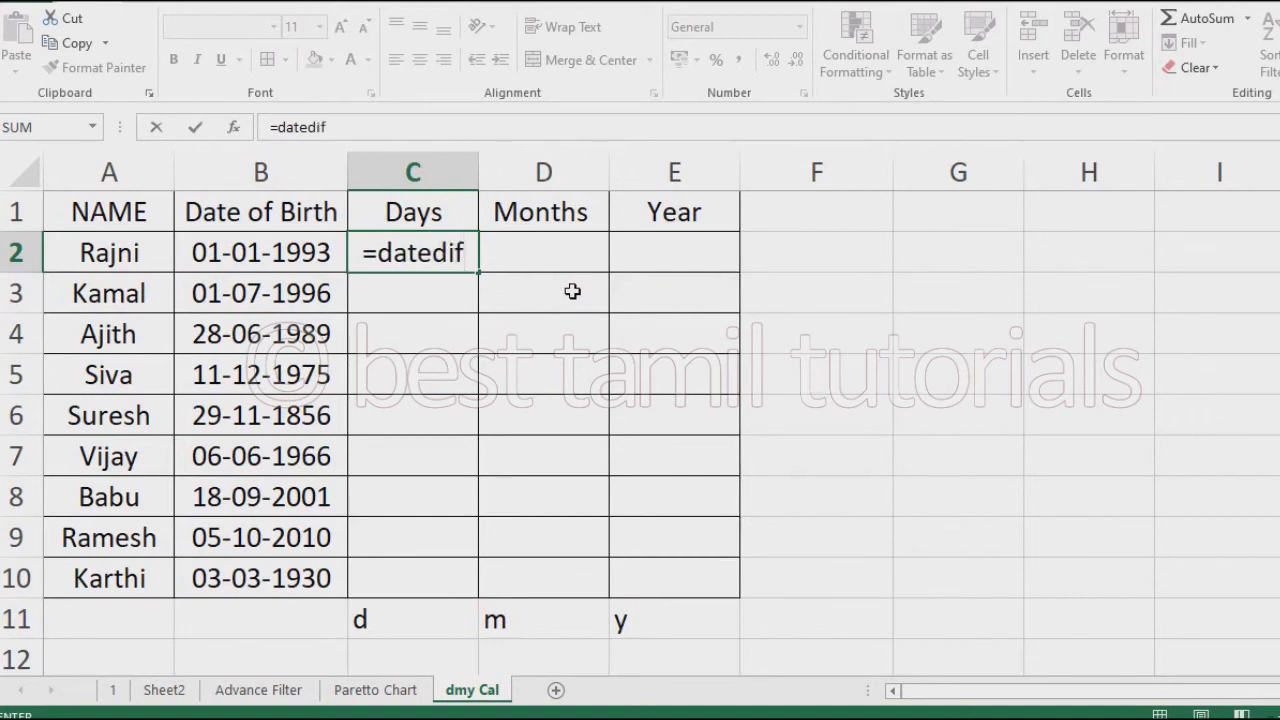
{"action": "type", "text": "("}
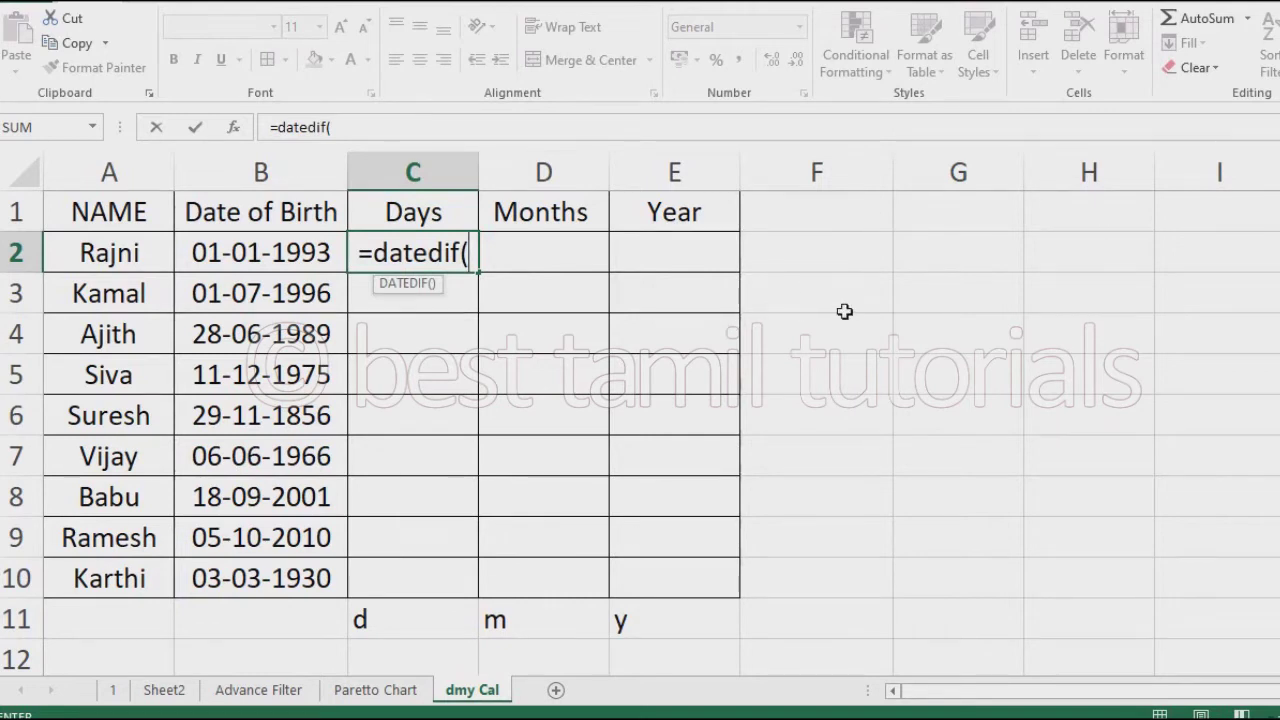
{"action": "left_click", "coordinate": [258, 252]}
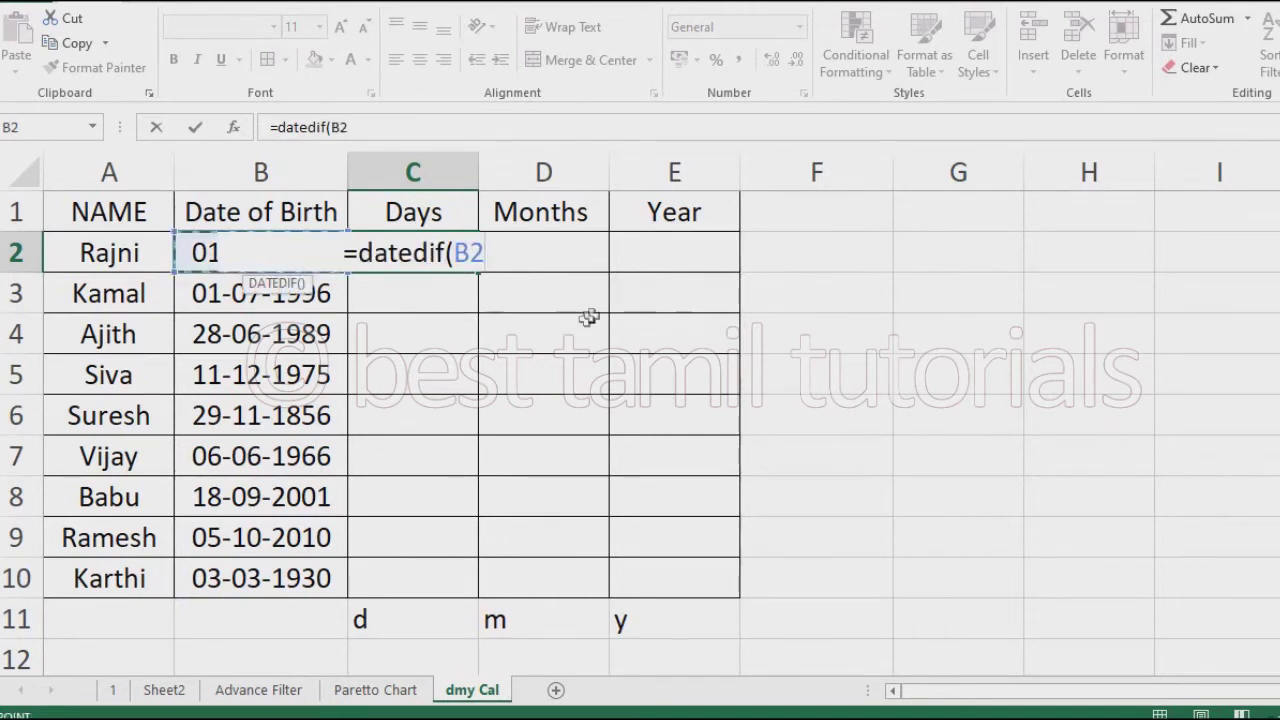
{"action": "type", "text": ","}
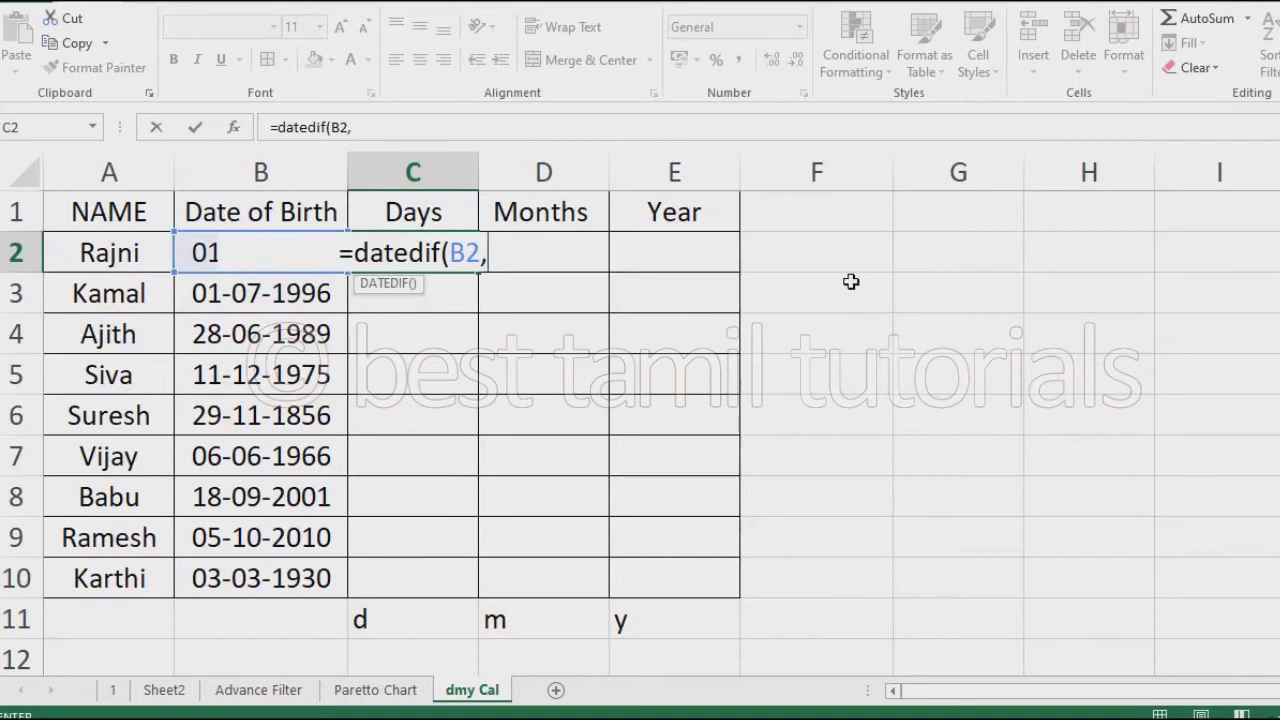
{"action": "key", "text": "Escape"}
{"action": "left_click", "coordinate": [827, 263]}
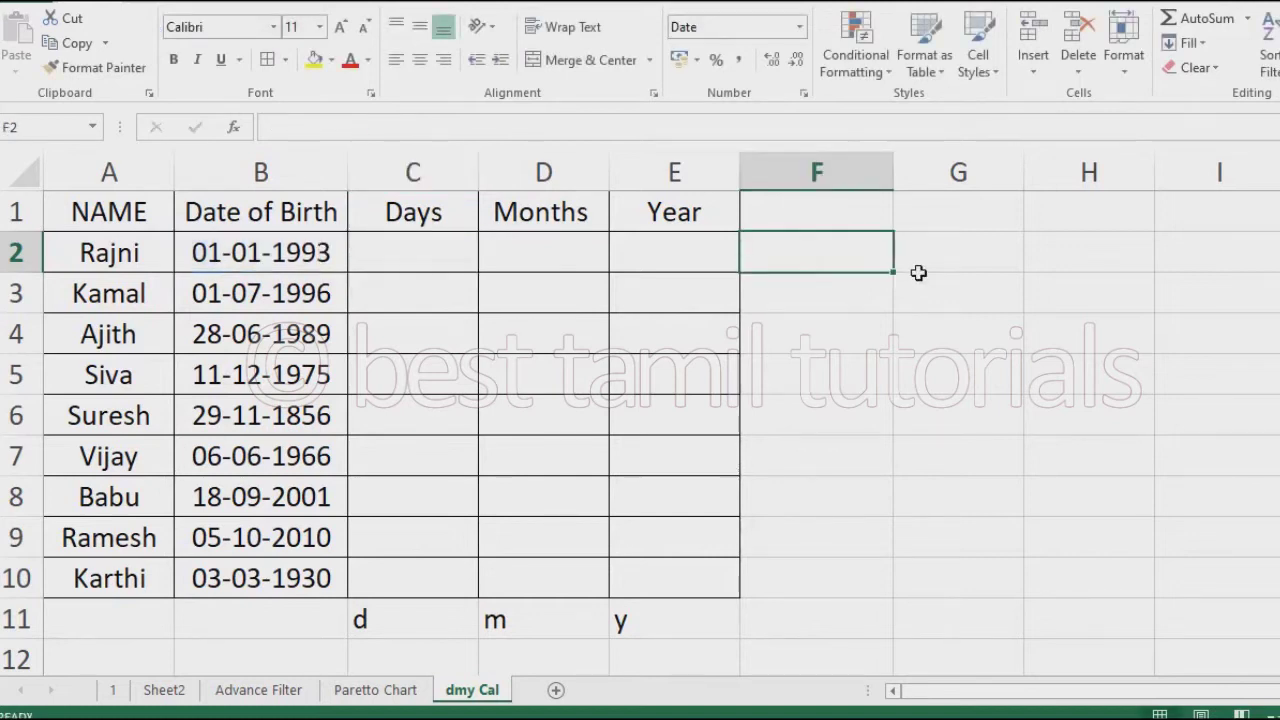
Enter =TODAY() in F2 so it shows 31-07-2022.
{"action": "type", "text": "=td"}
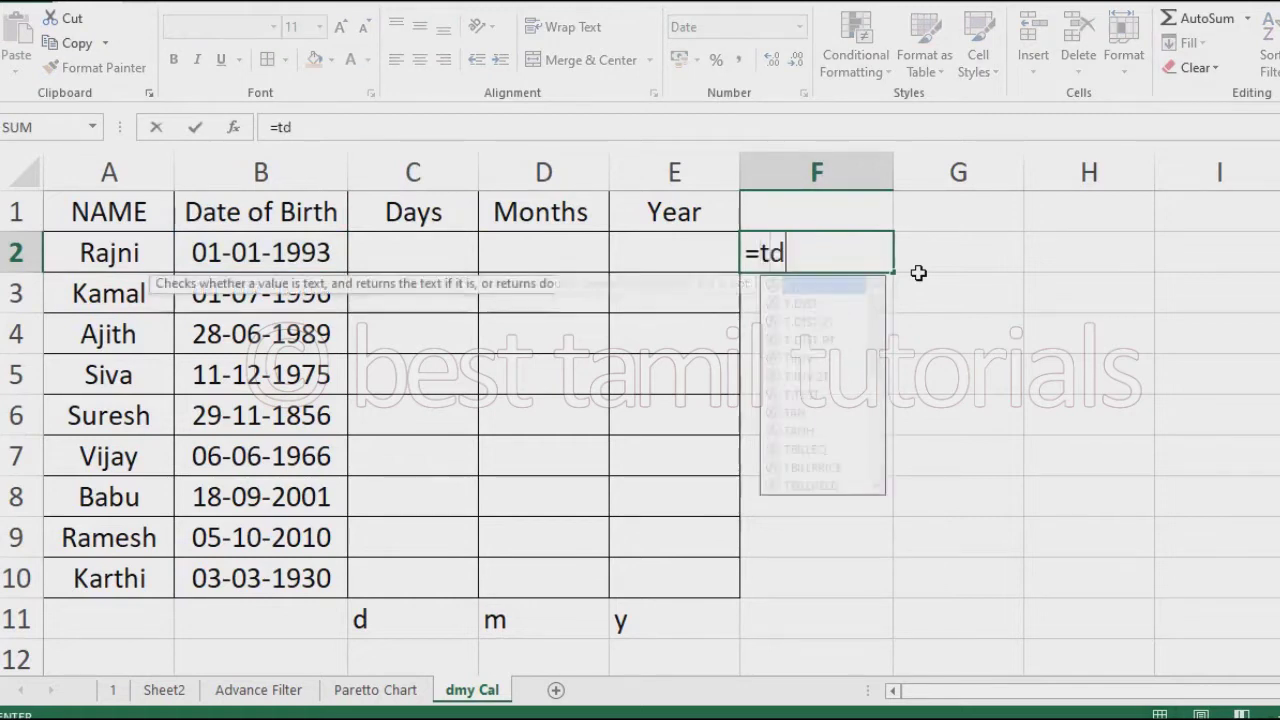
{"action": "key", "text": "BackSpace"}
{"action": "type", "text": "oday"}
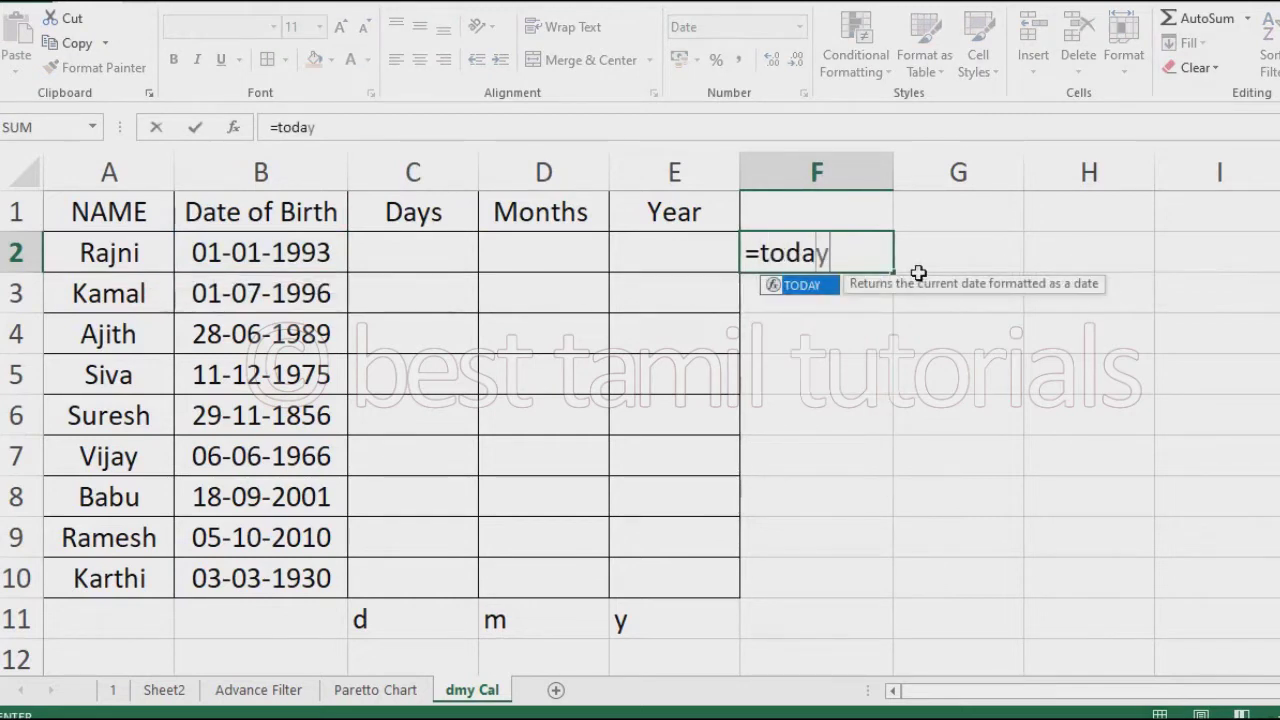
{"action": "type", "text": "()"}
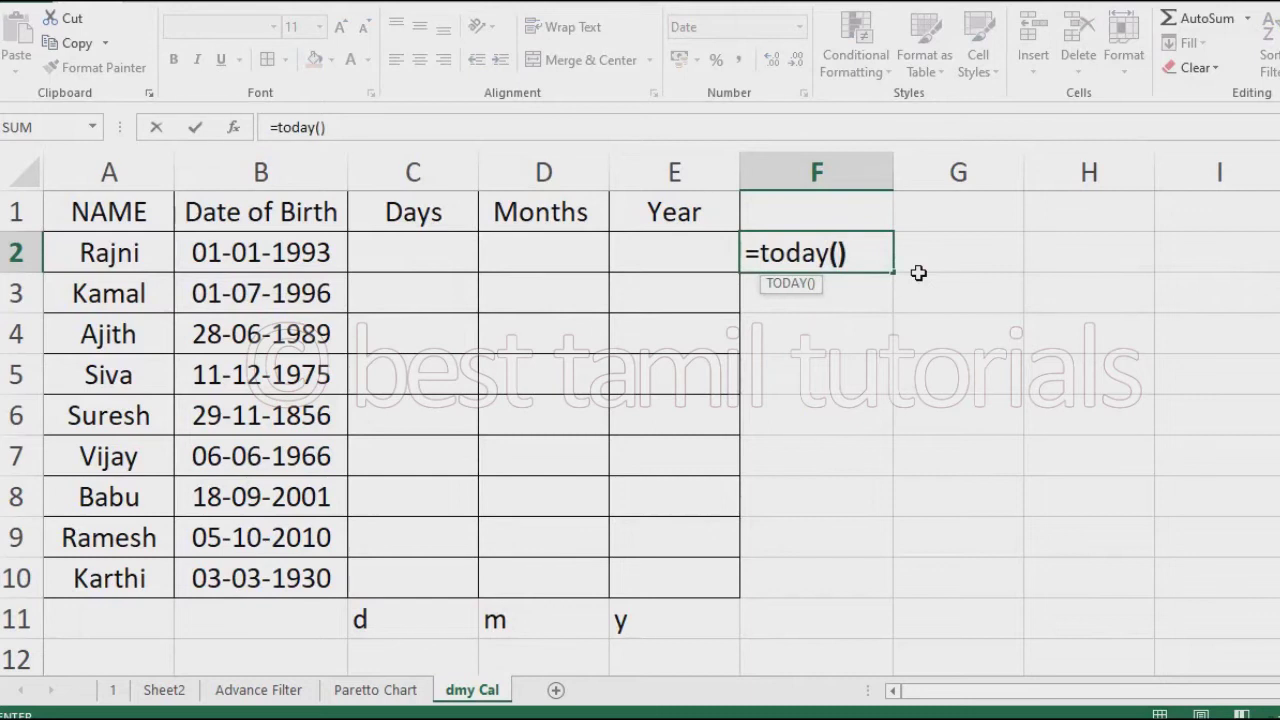
{"action": "key", "text": "Return"}
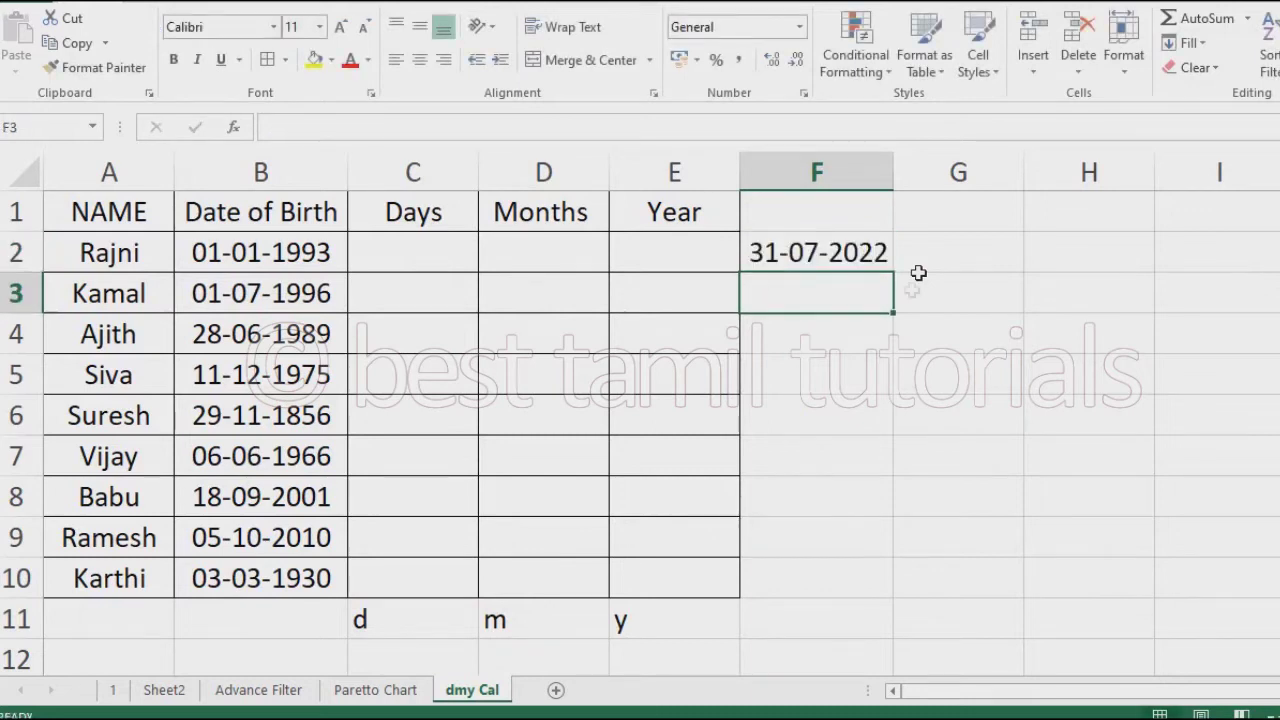
{"action": "left_click", "coordinate": [438, 264]}
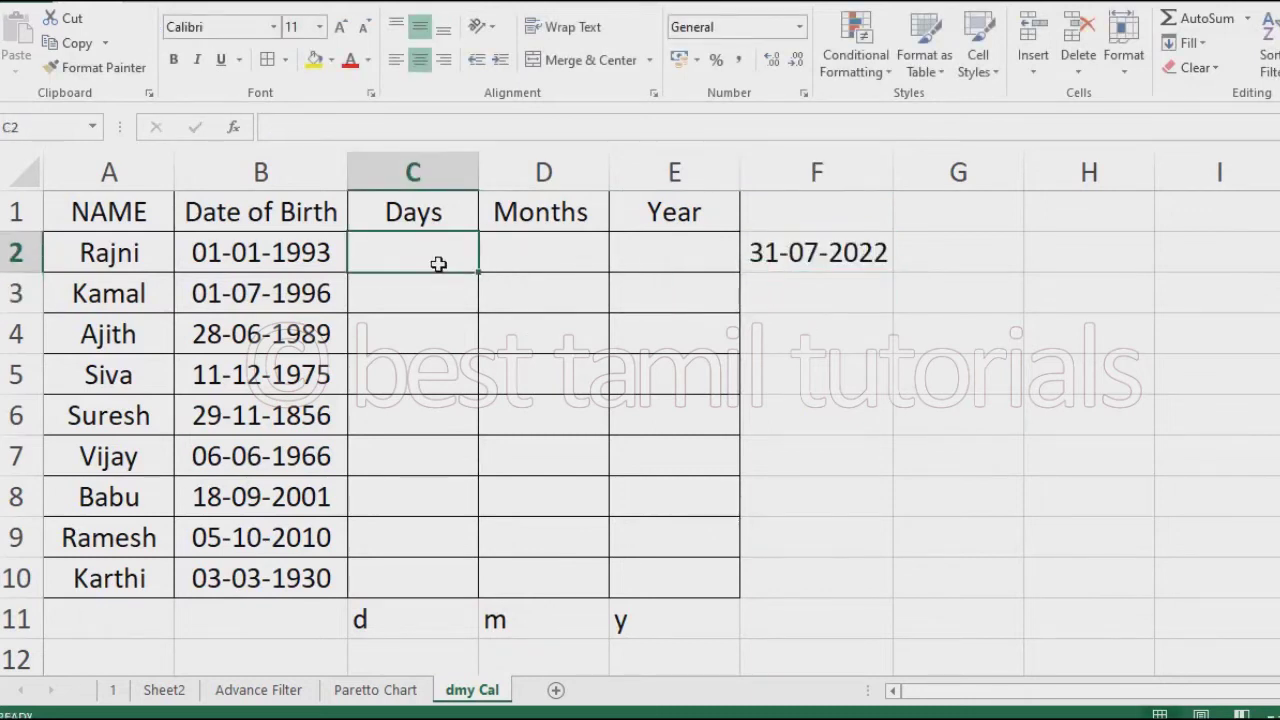
Enter =DATEDIF(B2,$F$2,$C$11) in C2, giving Rajni 10803 days.
{"action": "type", "text": "=date"}
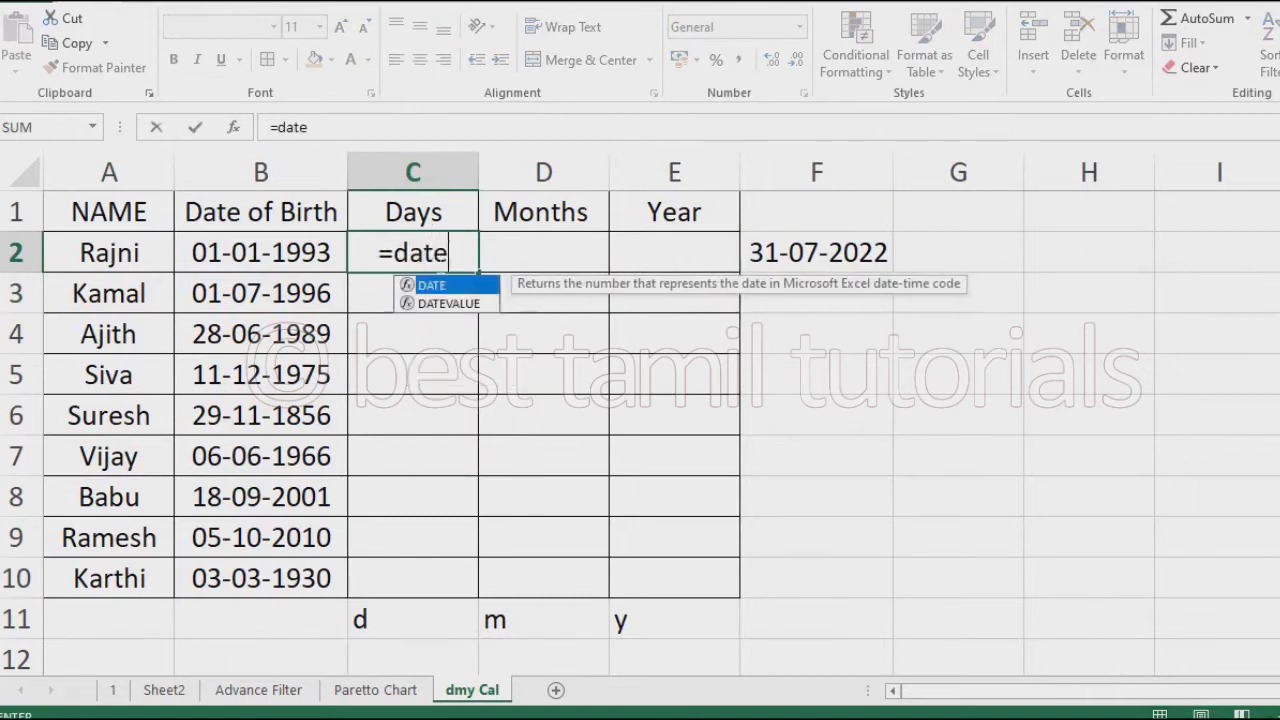
{"action": "type", "text": "dif("}
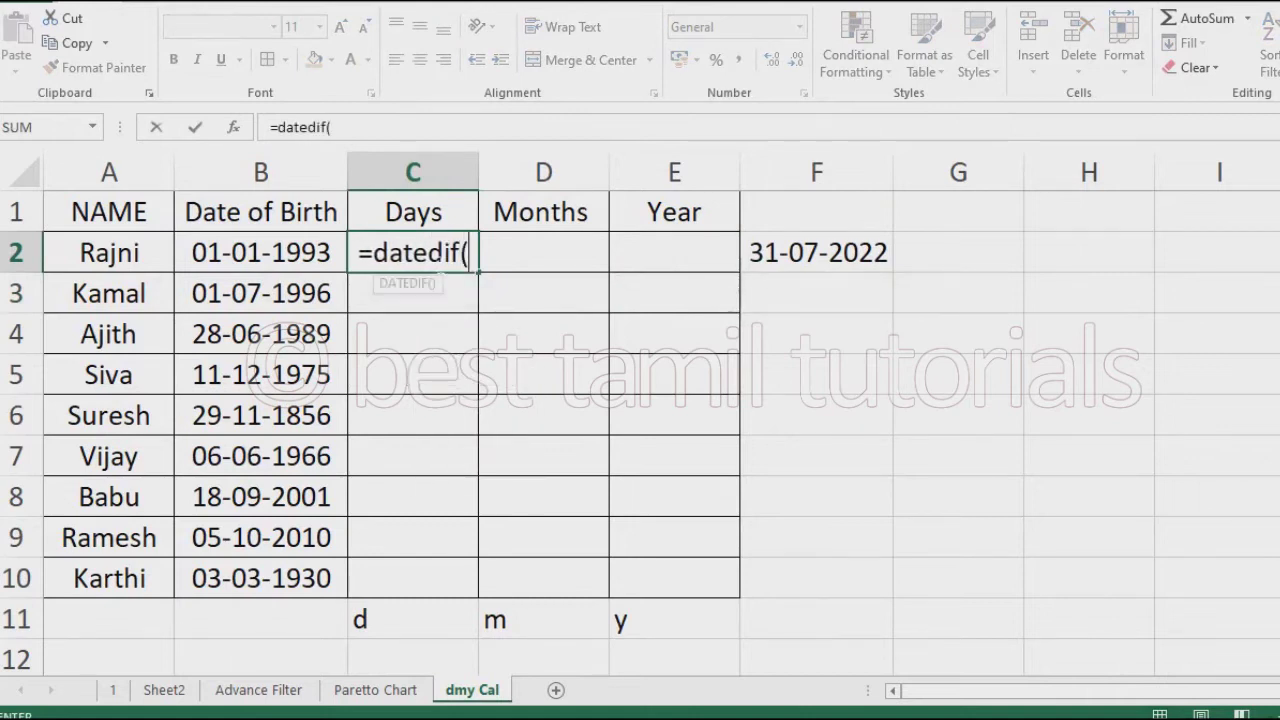
{"action": "left_click", "coordinate": [300, 253]}
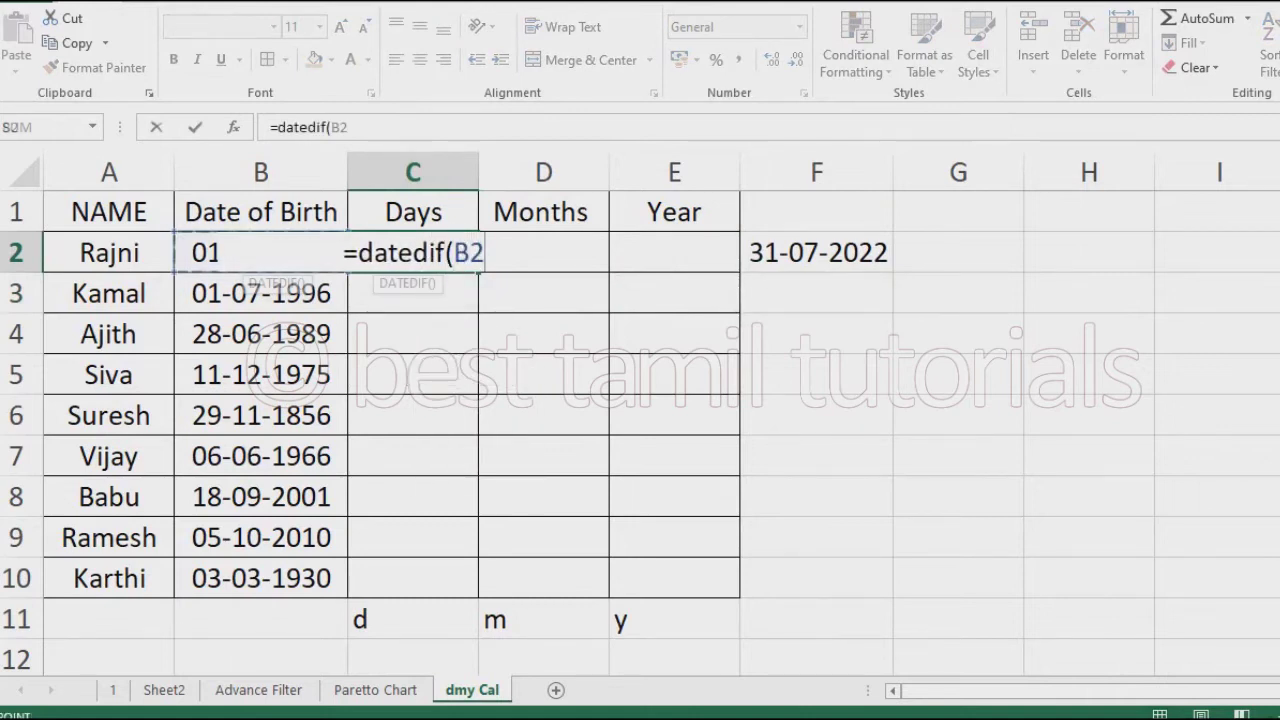
{"action": "type", "text": ","}
{"action": "left_click", "coordinate": [820, 253]}
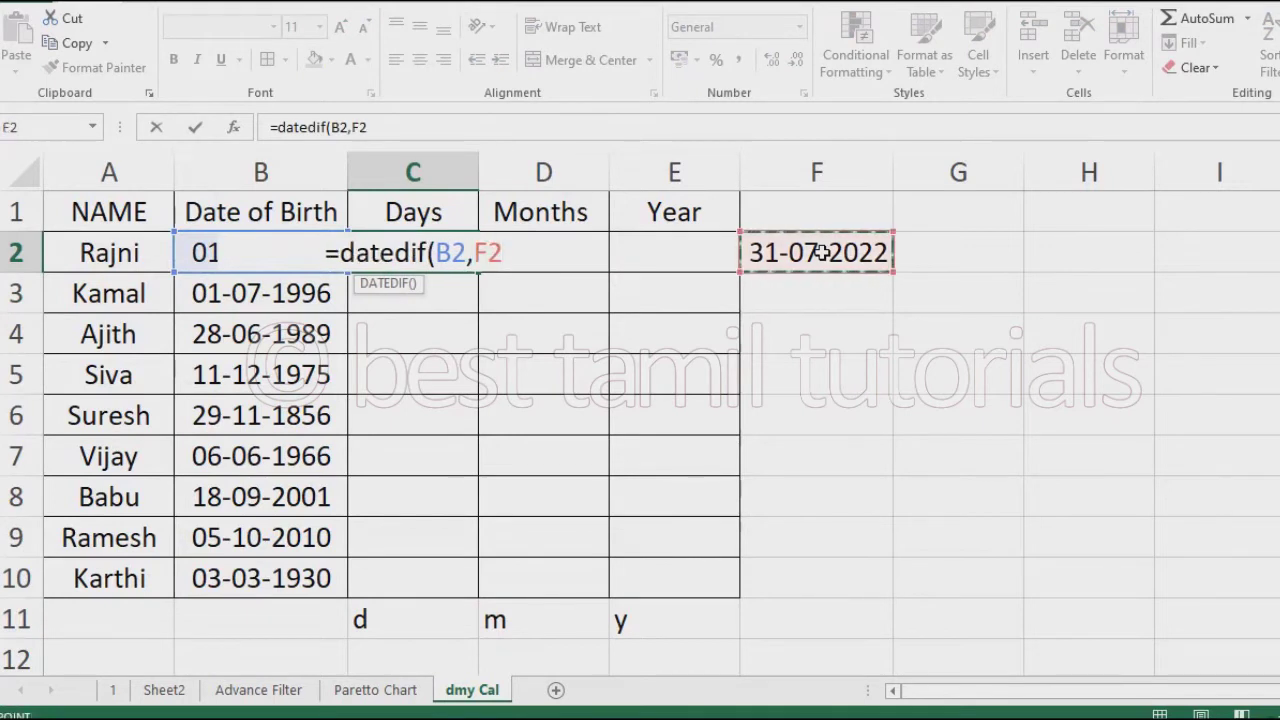
{"action": "type", "text": ","}
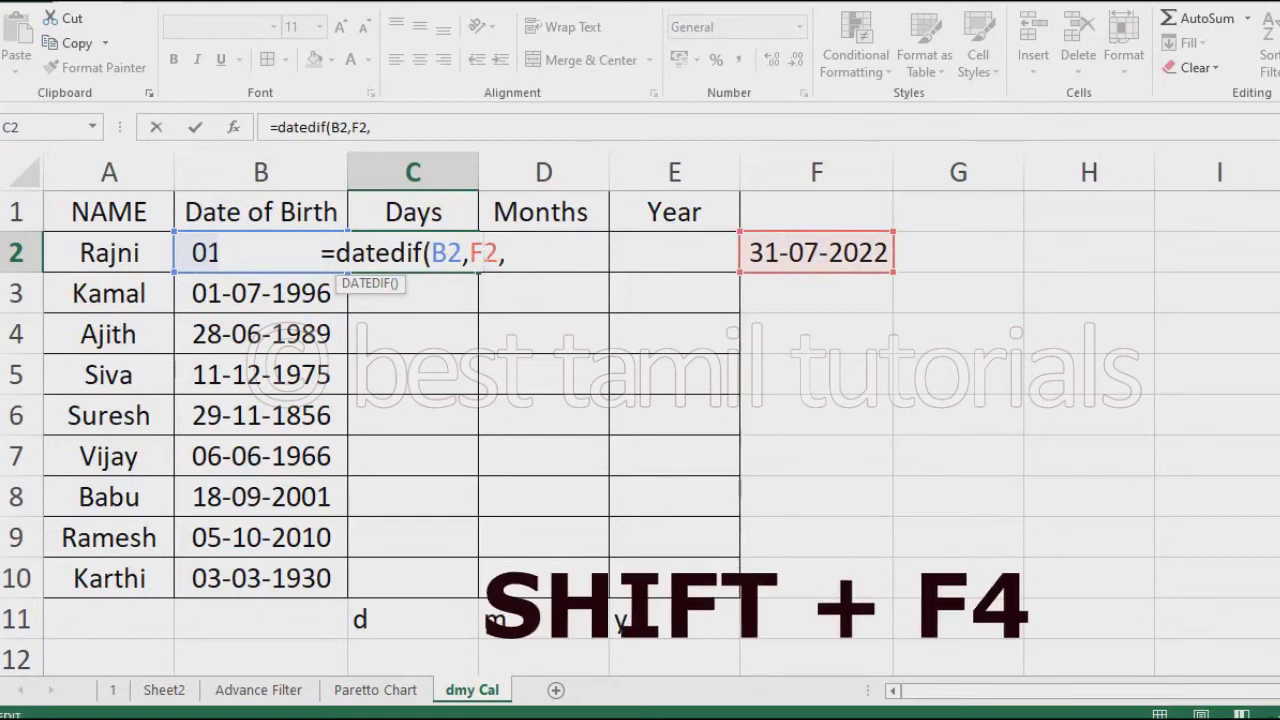
{"action": "key", "text": "F4"}
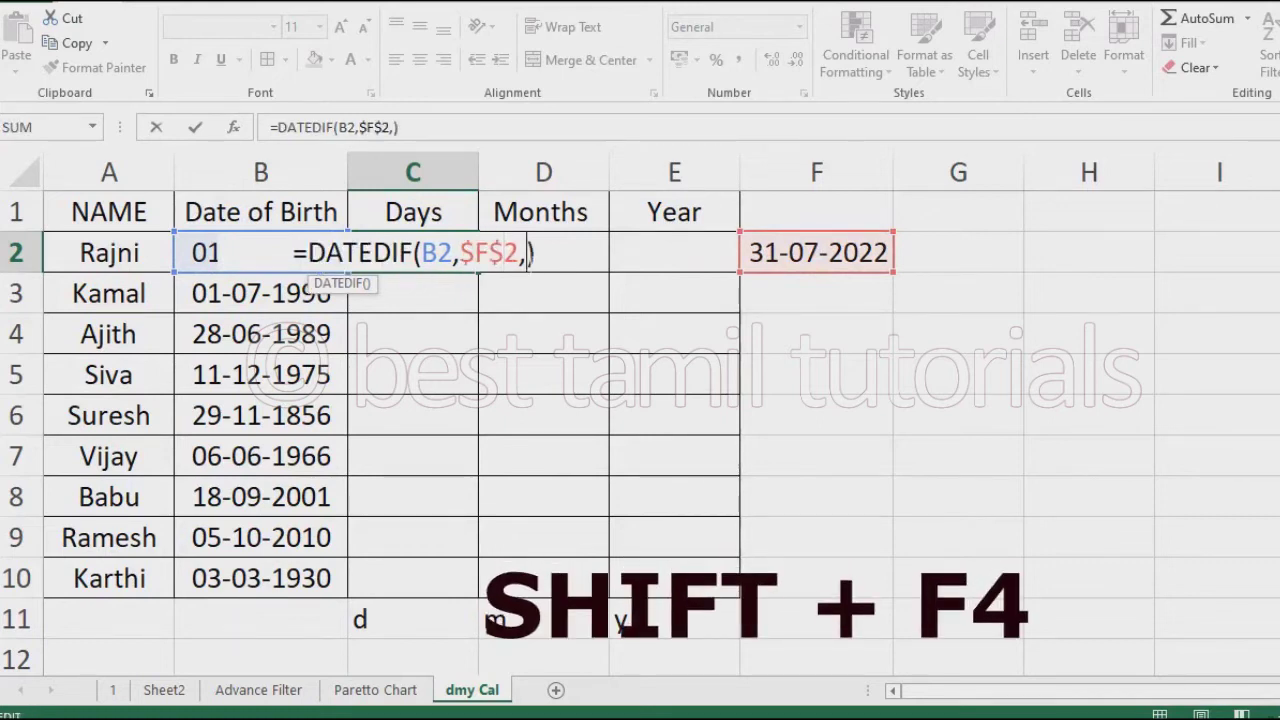
{"action": "left_click", "coordinate": [414, 619]}
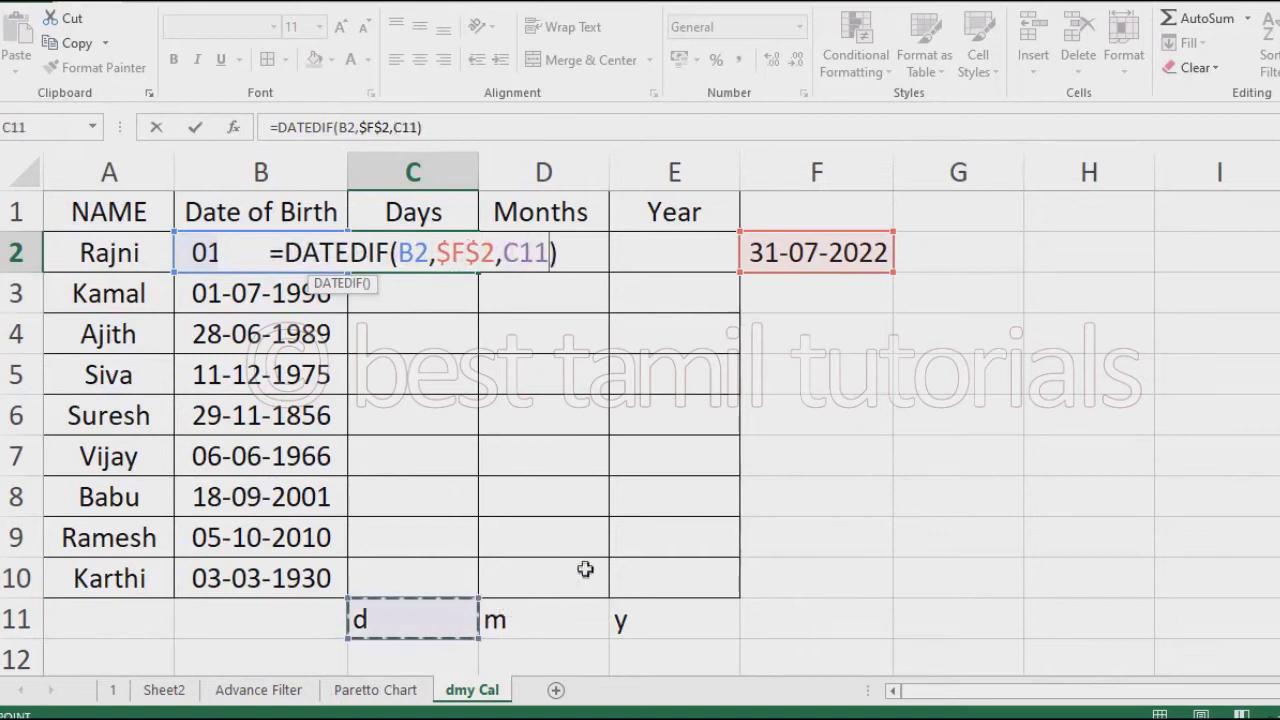
{"action": "left_click", "coordinate": [503, 253]}
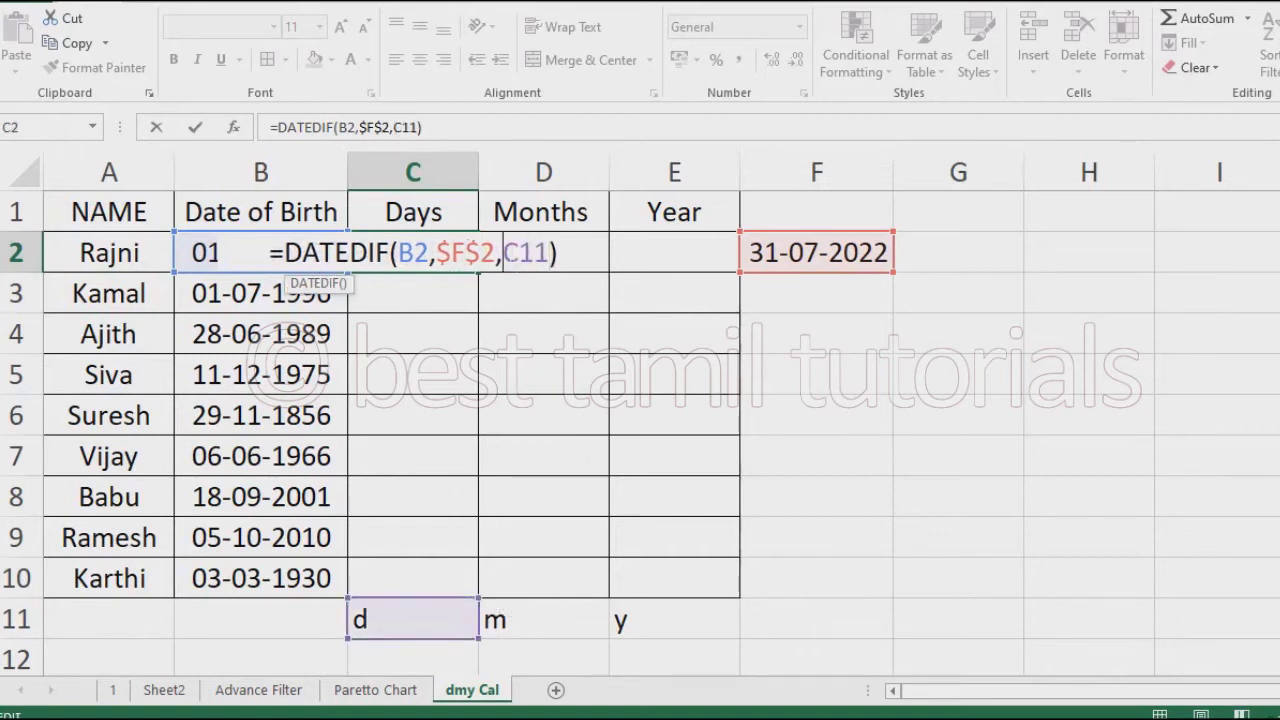
{"action": "key", "text": "F4"}
{"action": "key", "text": "F4"}
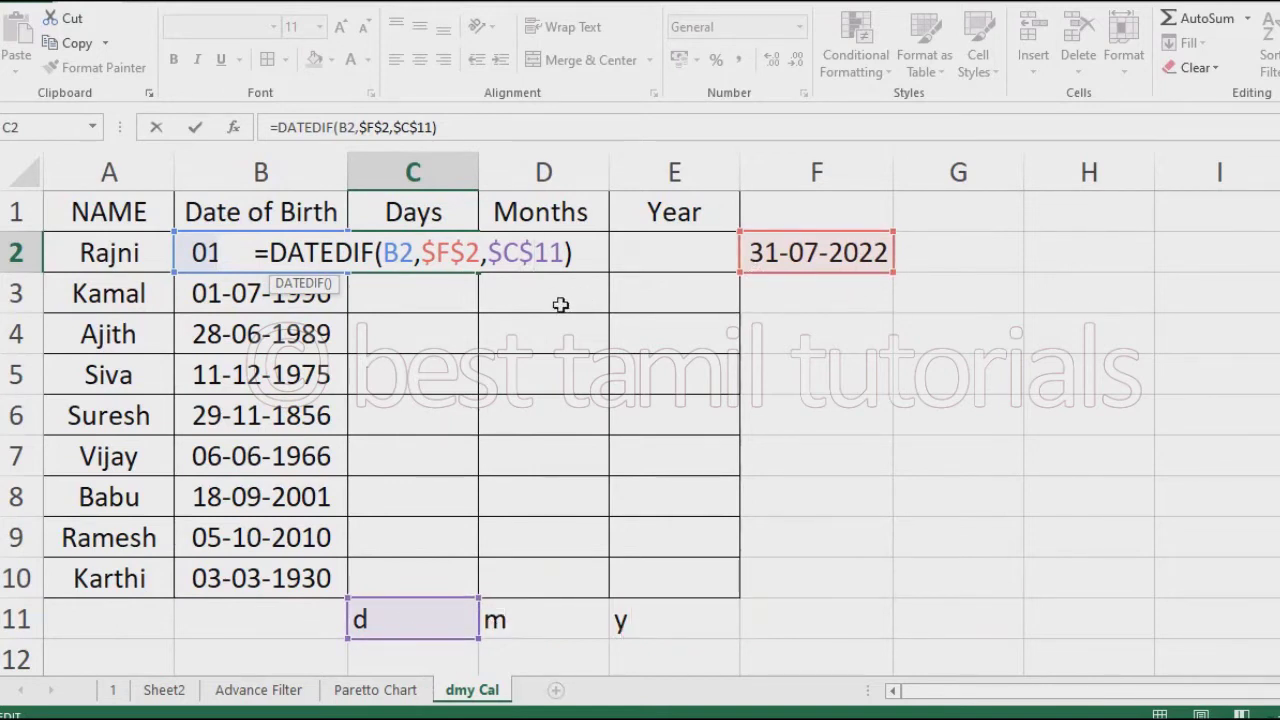
{"action": "key", "text": "Return"}
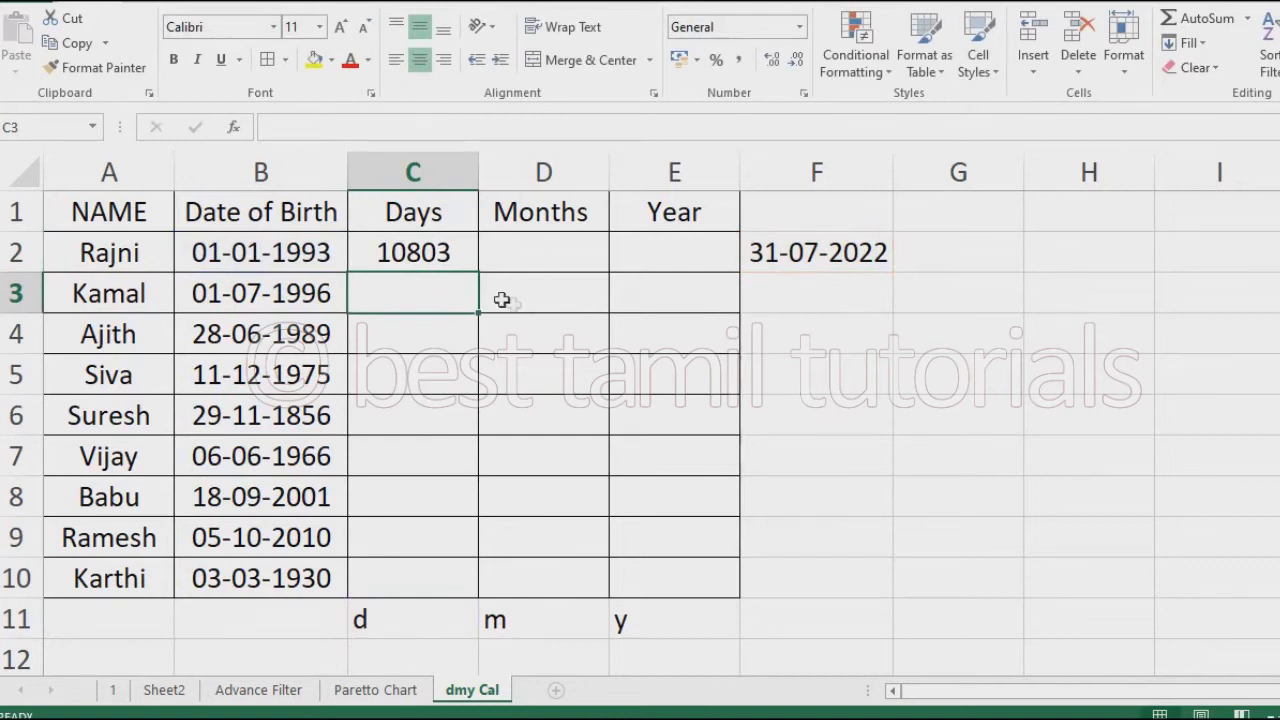
Enter =DATEDIF(B2,$F$2,D11) in D2, giving Rajni 354 months.
{"action": "left_click", "coordinate": [557, 258]}
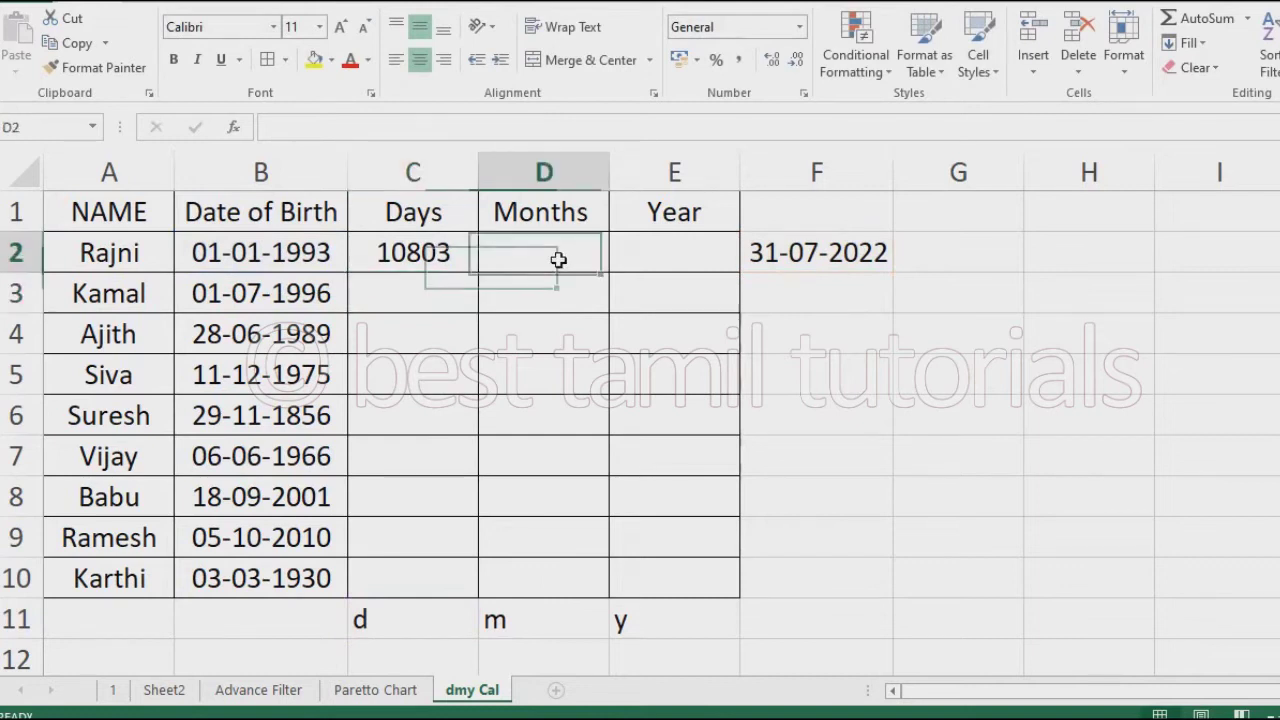
{"action": "type", "text": "="}
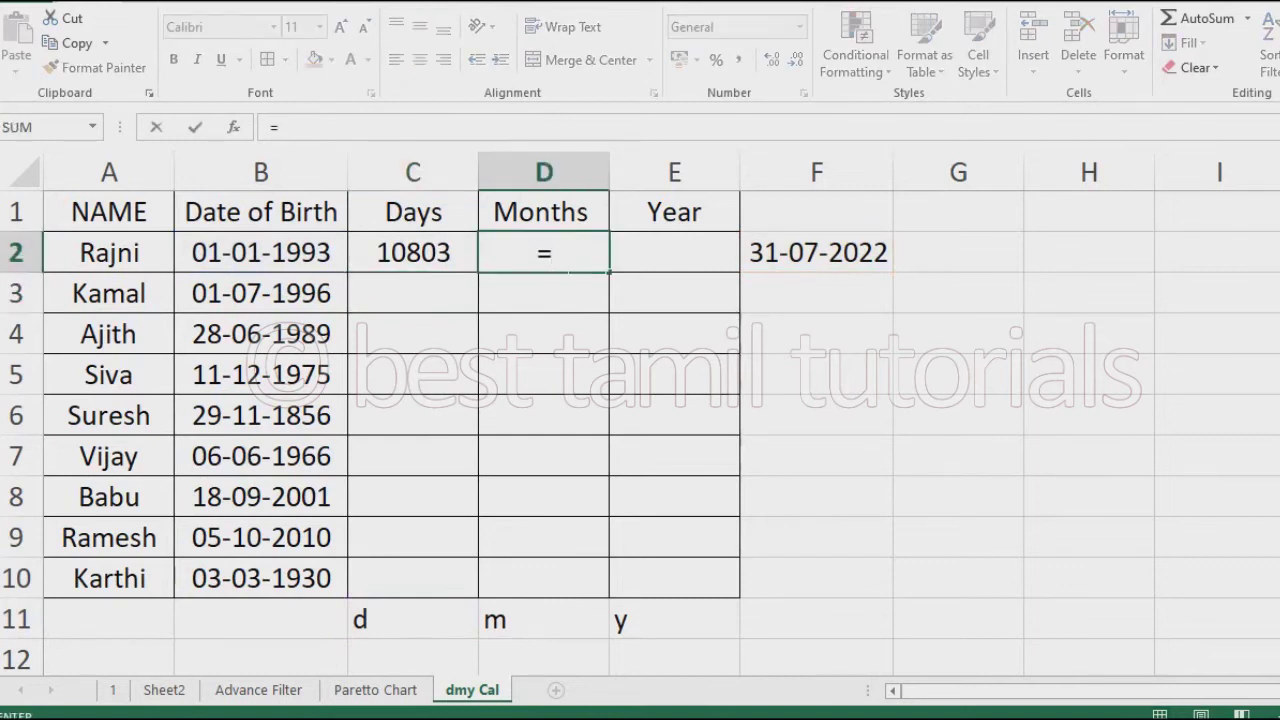
{"action": "type", "text": "datedif("}
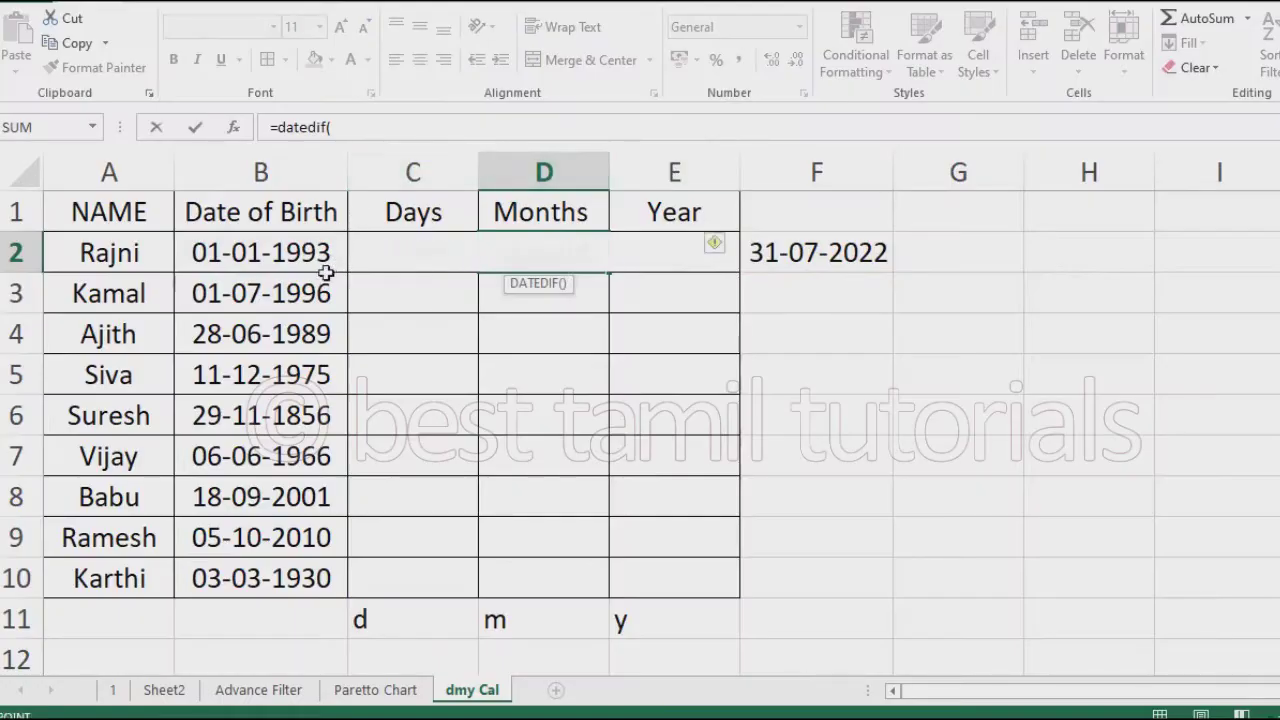
{"action": "left_click", "coordinate": [325, 290]}
{"action": "left_click", "coordinate": [325, 253]}
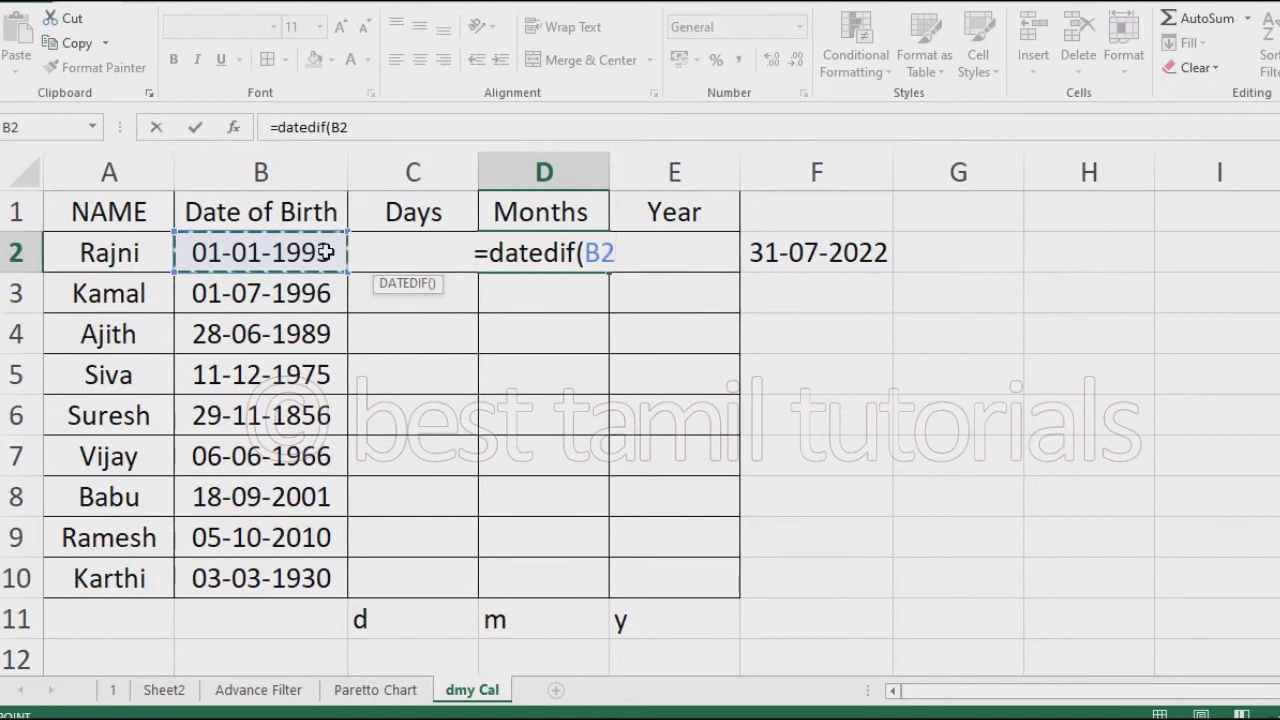
{"action": "type", "text": ","}
{"action": "left_click", "coordinate": [838, 255]}
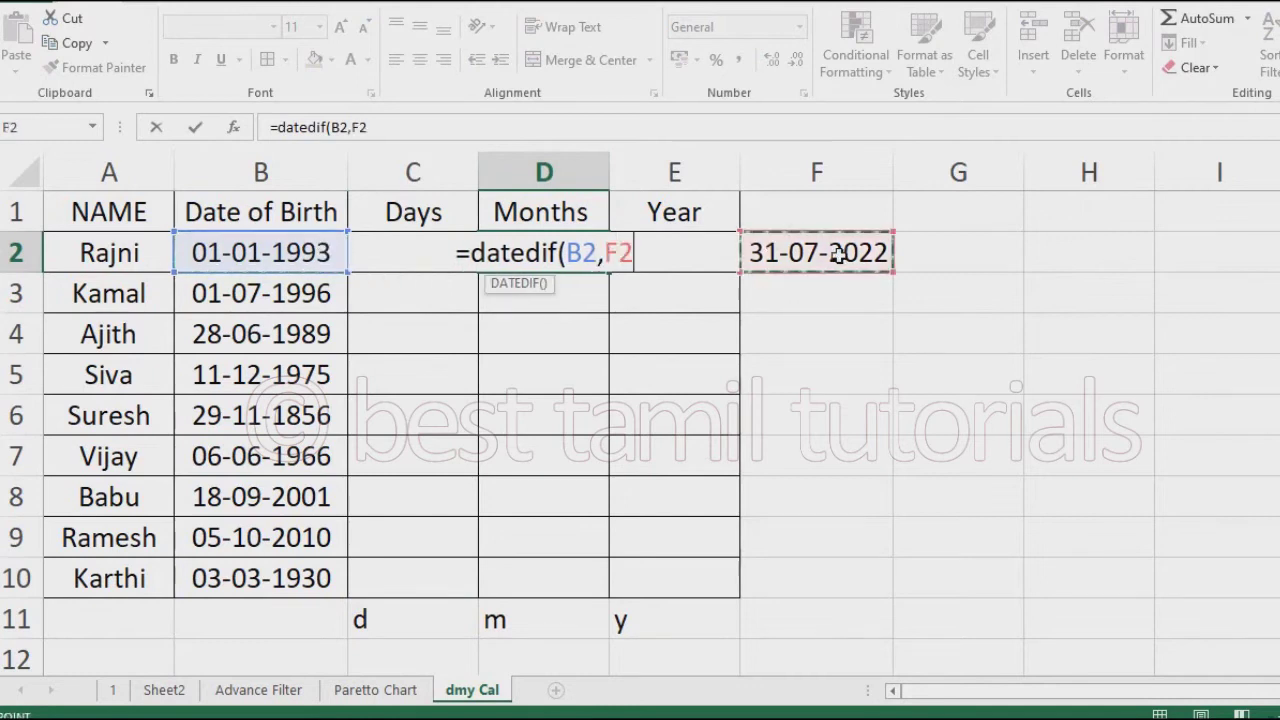
{"action": "type", "text": ","}
{"action": "left_click", "coordinate": [532, 618]}
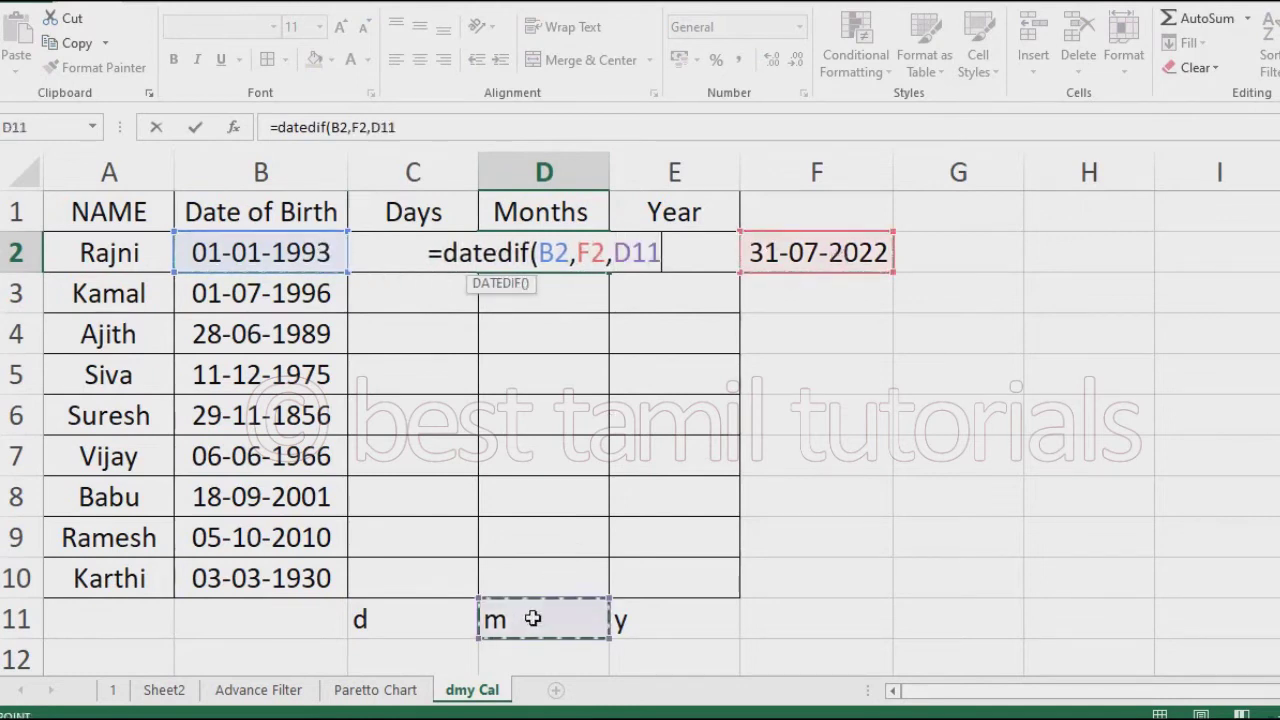
{"action": "type", "text": ")"}
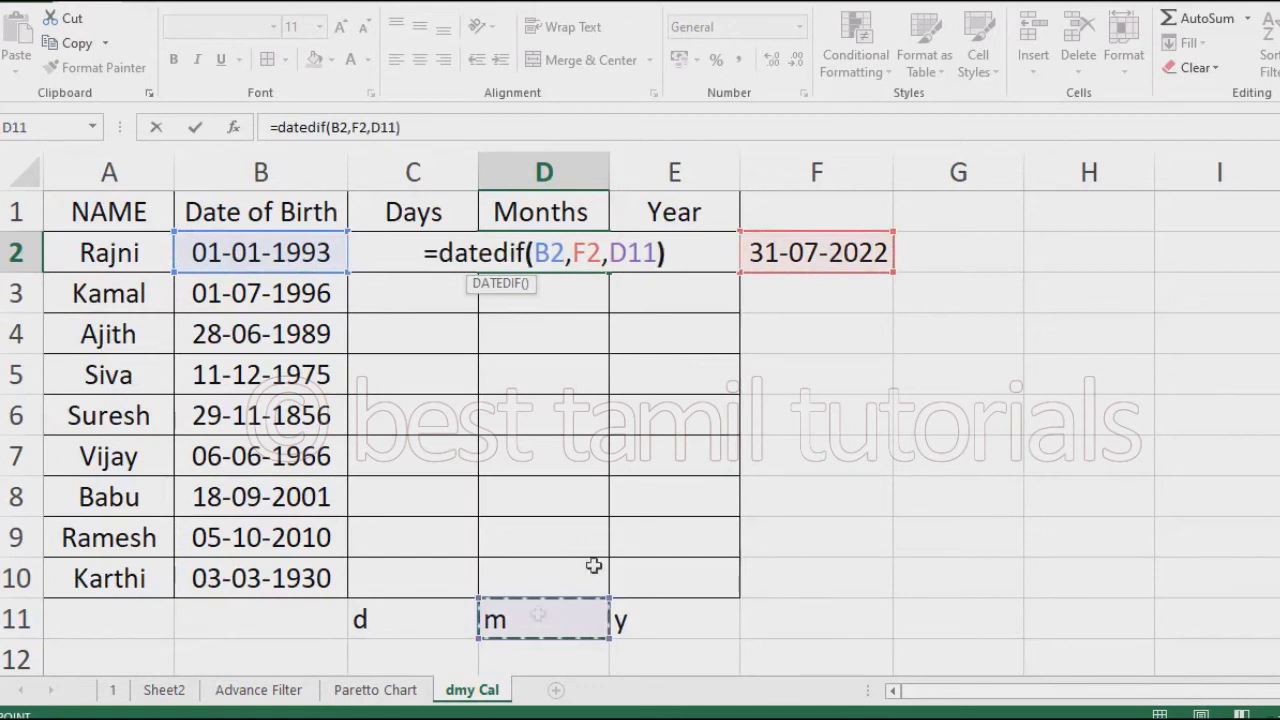
{"action": "key", "text": "Left"}
{"action": "key", "text": "Left"}
{"action": "key", "text": "Left"}
{"action": "key", "text": "Left"}
{"action": "key", "text": "Left"}
{"action": "key", "text": "Left"}
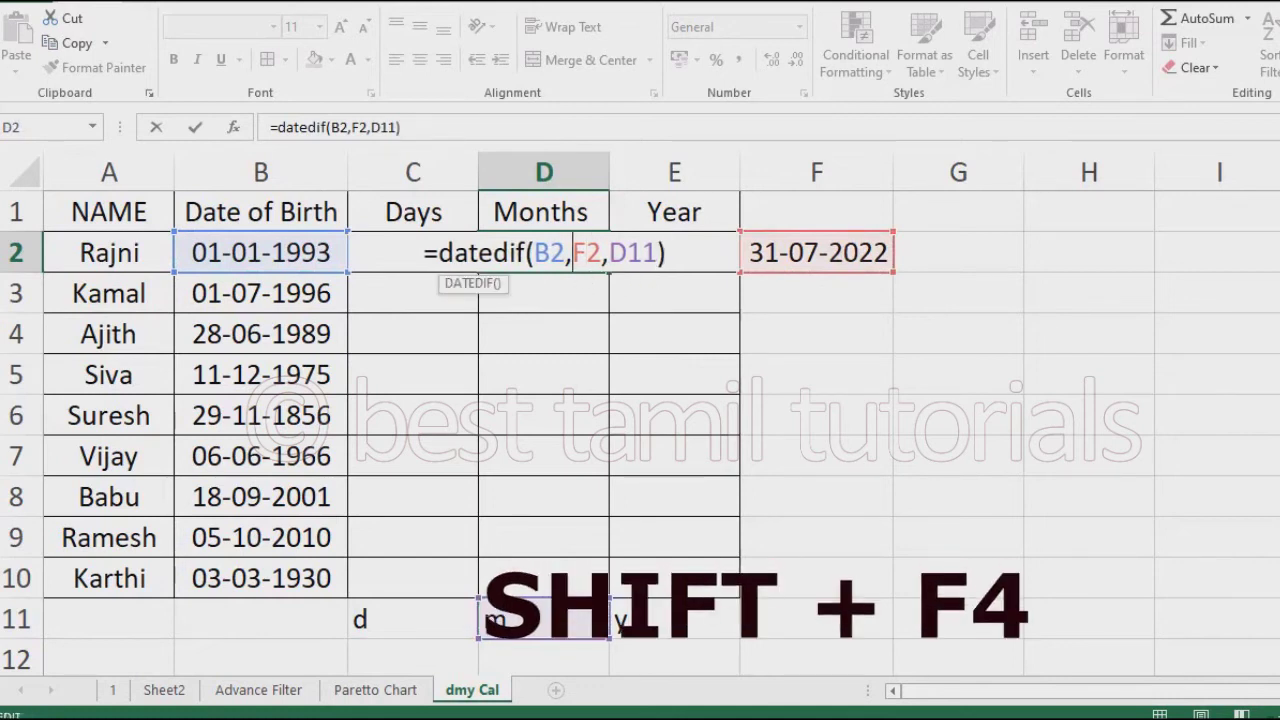
{"action": "key", "text": "F4"}
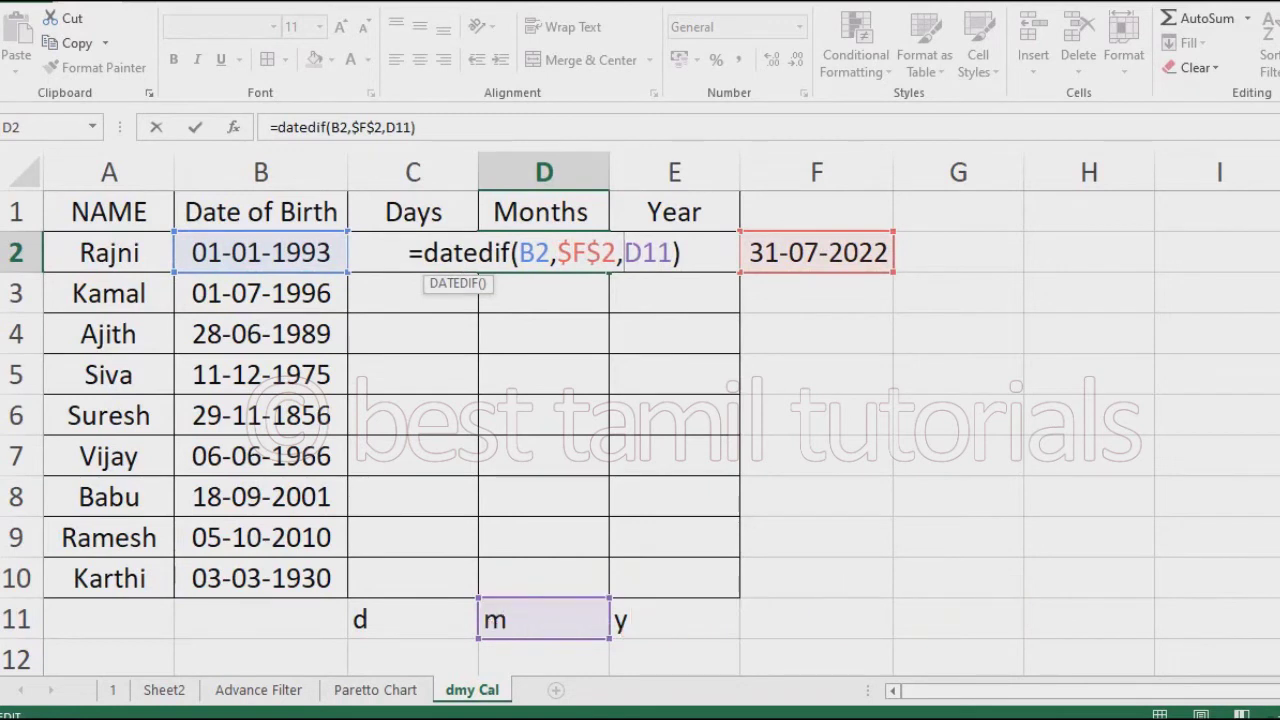
{"action": "key", "text": "Return"}
Build a DATEDIF formula in E2 from B2 to F2 using the y unit in E11.
{"action": "left_click", "coordinate": [705, 259]}
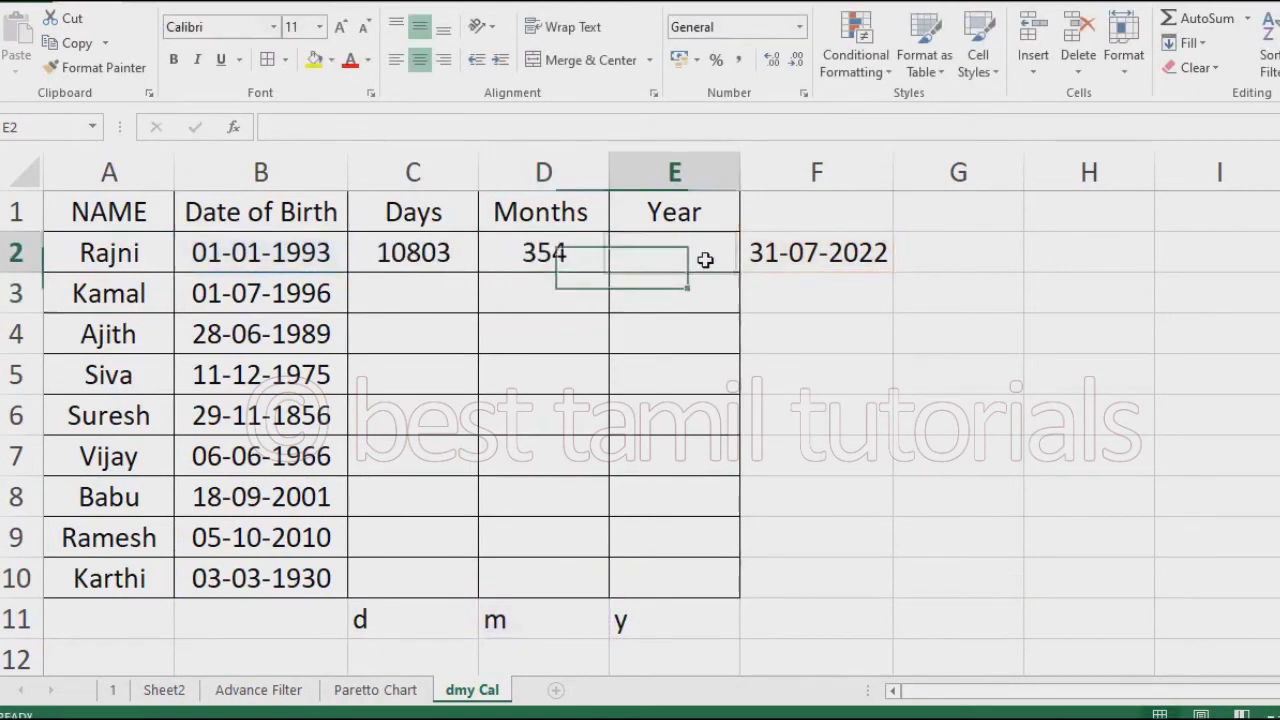
{"action": "type", "text": "=dated"}
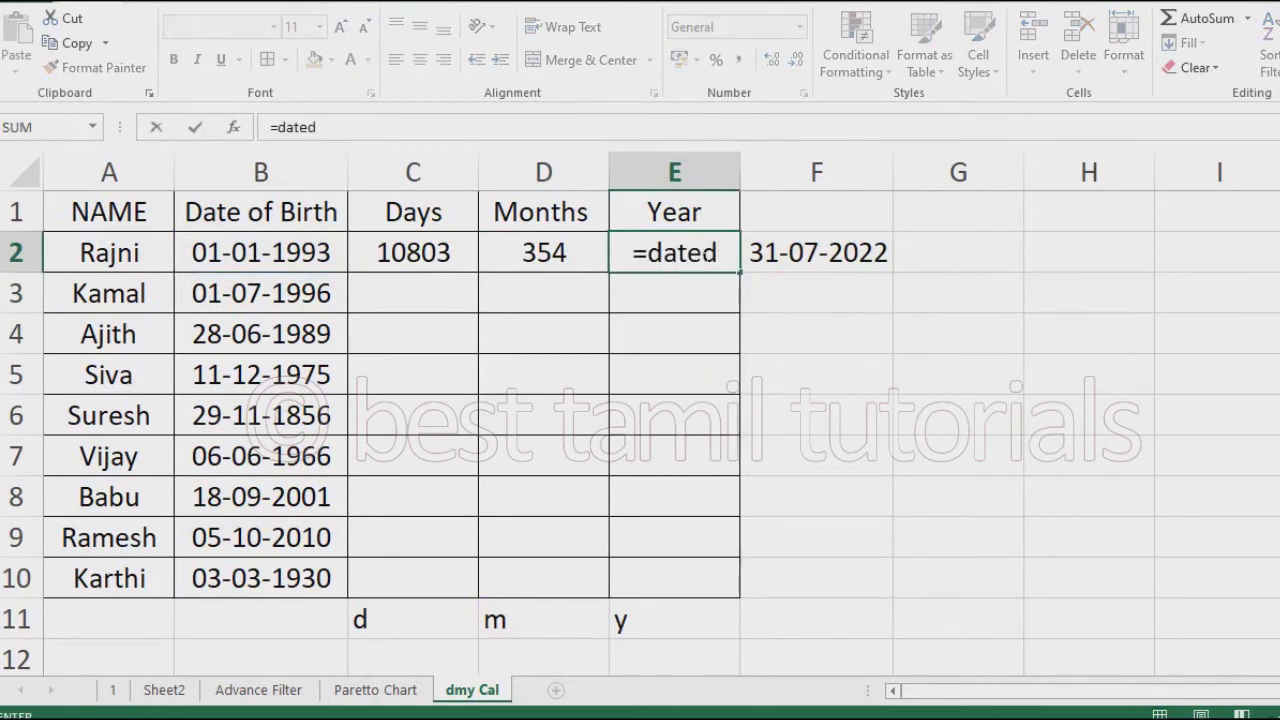
{"action": "type", "text": "if("}
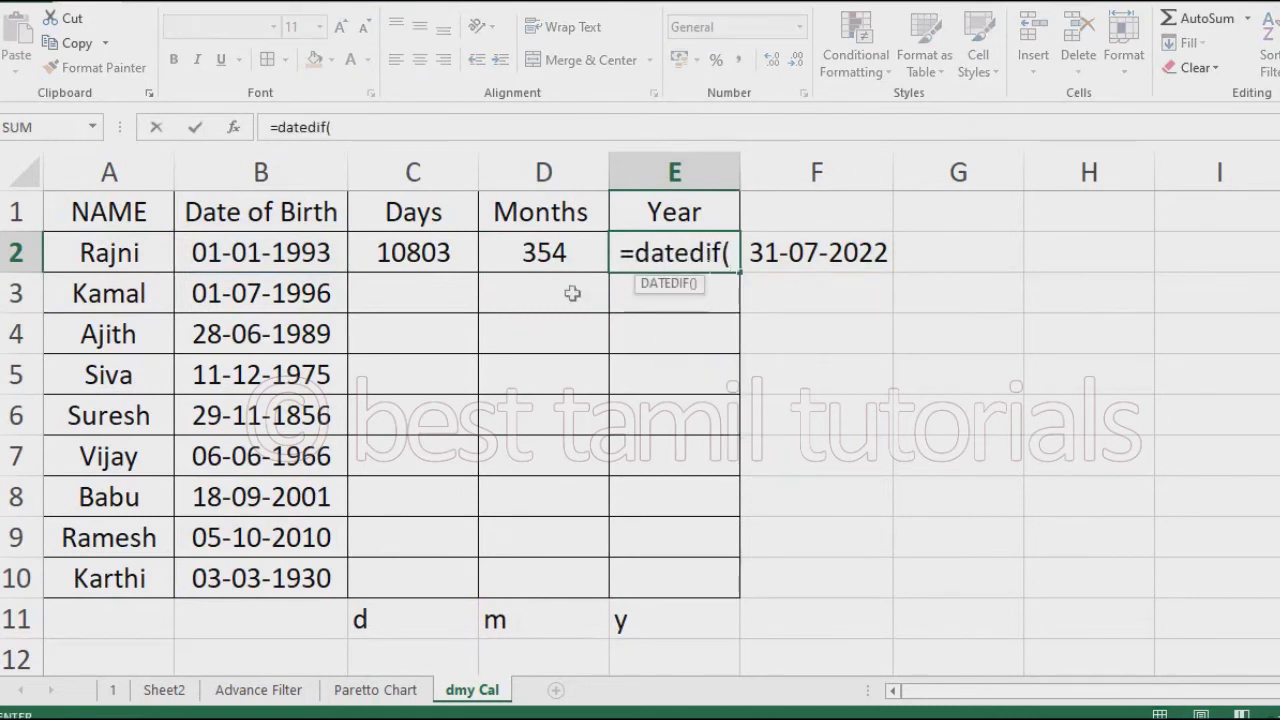
{"action": "left_click", "coordinate": [316, 252]}
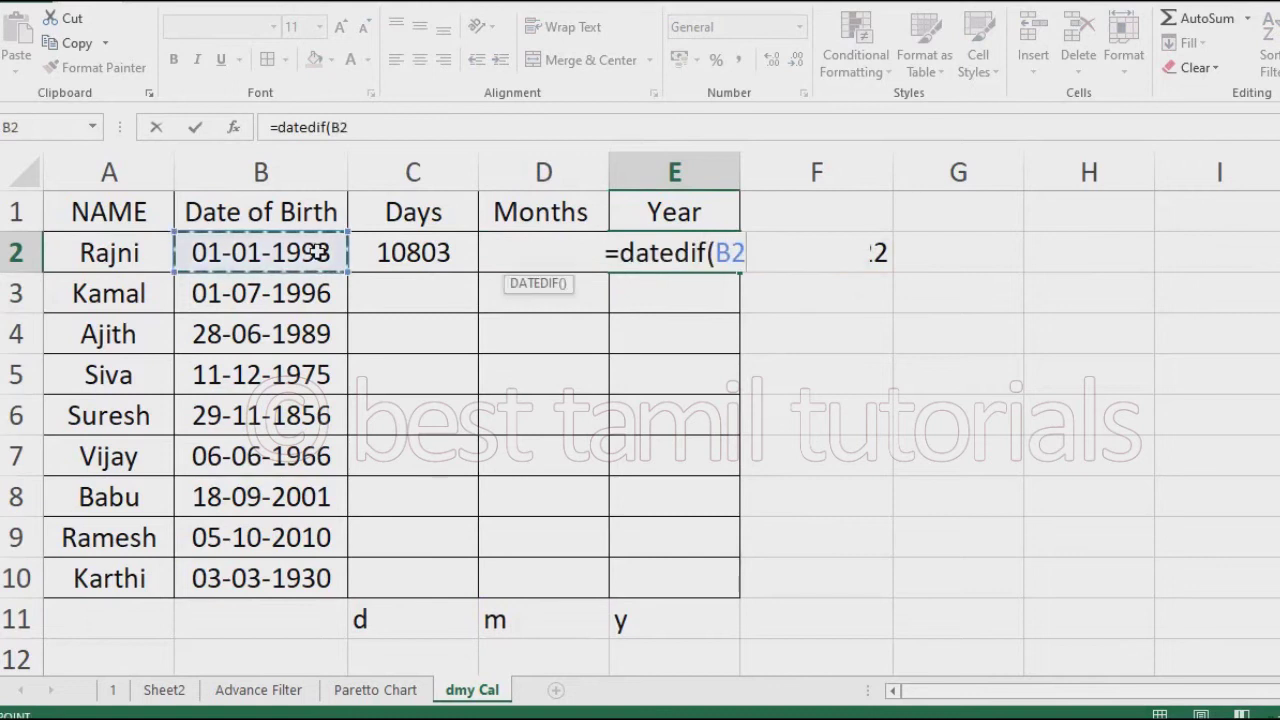
{"action": "type", "text": ","}
{"action": "left_click", "coordinate": [895, 250]}
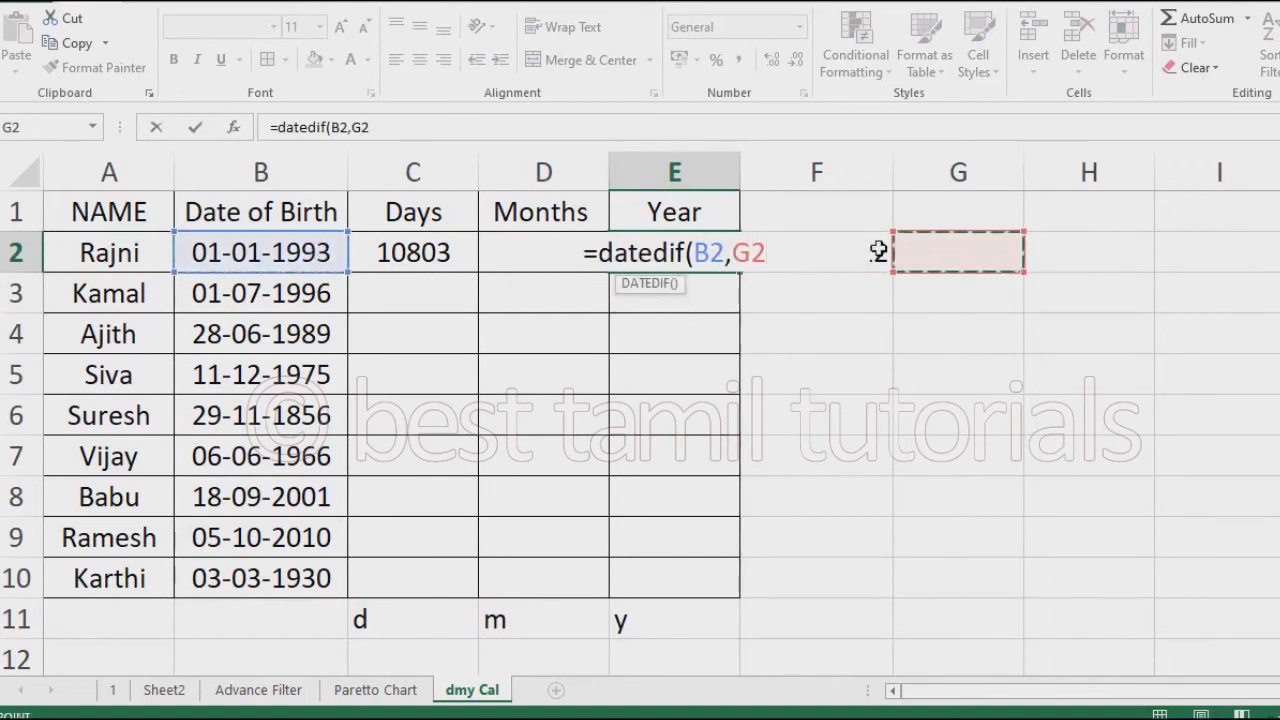
{"action": "left_click", "coordinate": [878, 252]}
{"action": "type", "text": ","}
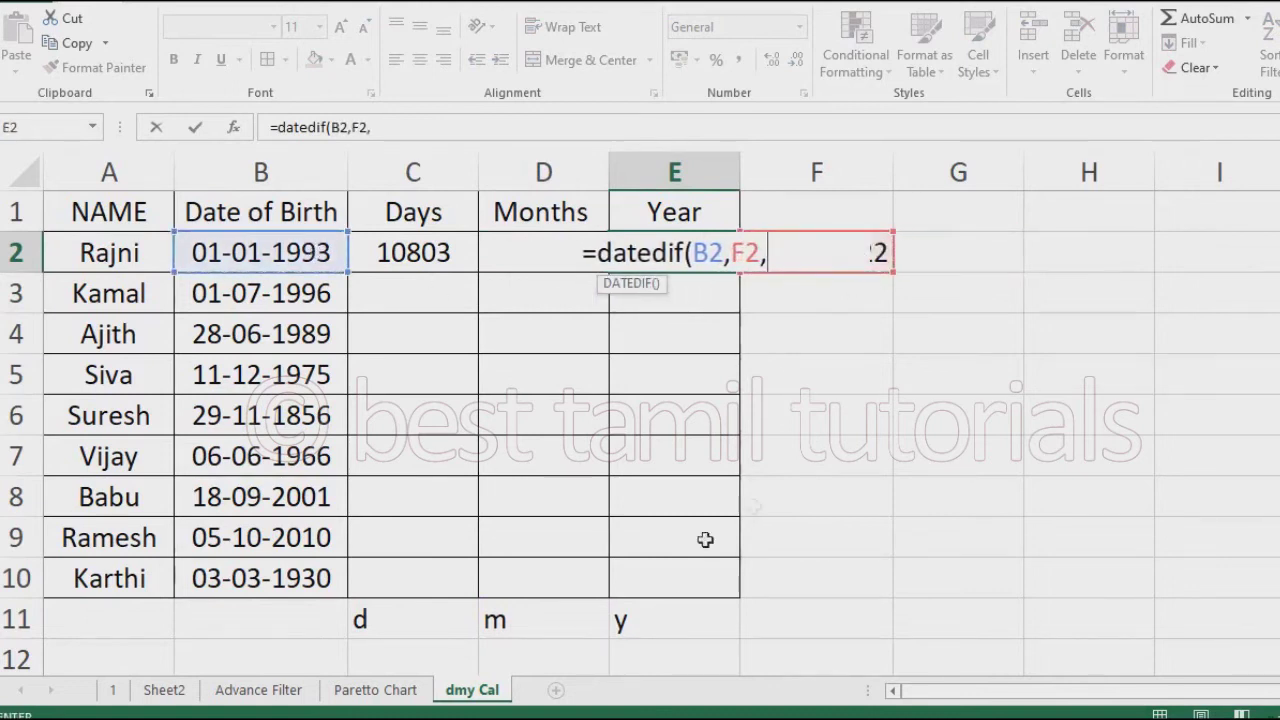
{"action": "left_click", "coordinate": [677, 620]}
{"action": "type", "text": ")"}
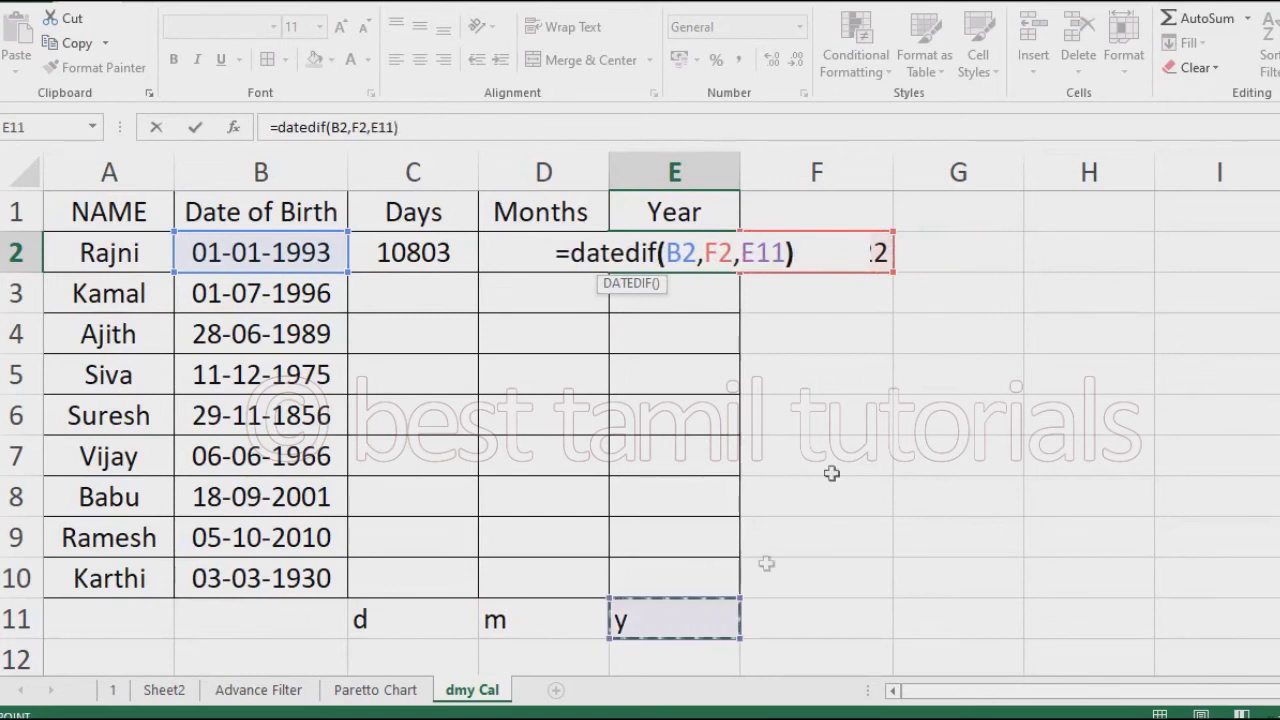
Make the F2 and E11 references absolute and commit, giving Rajni 29 years.
{"action": "left_click", "coordinate": [718, 253]}
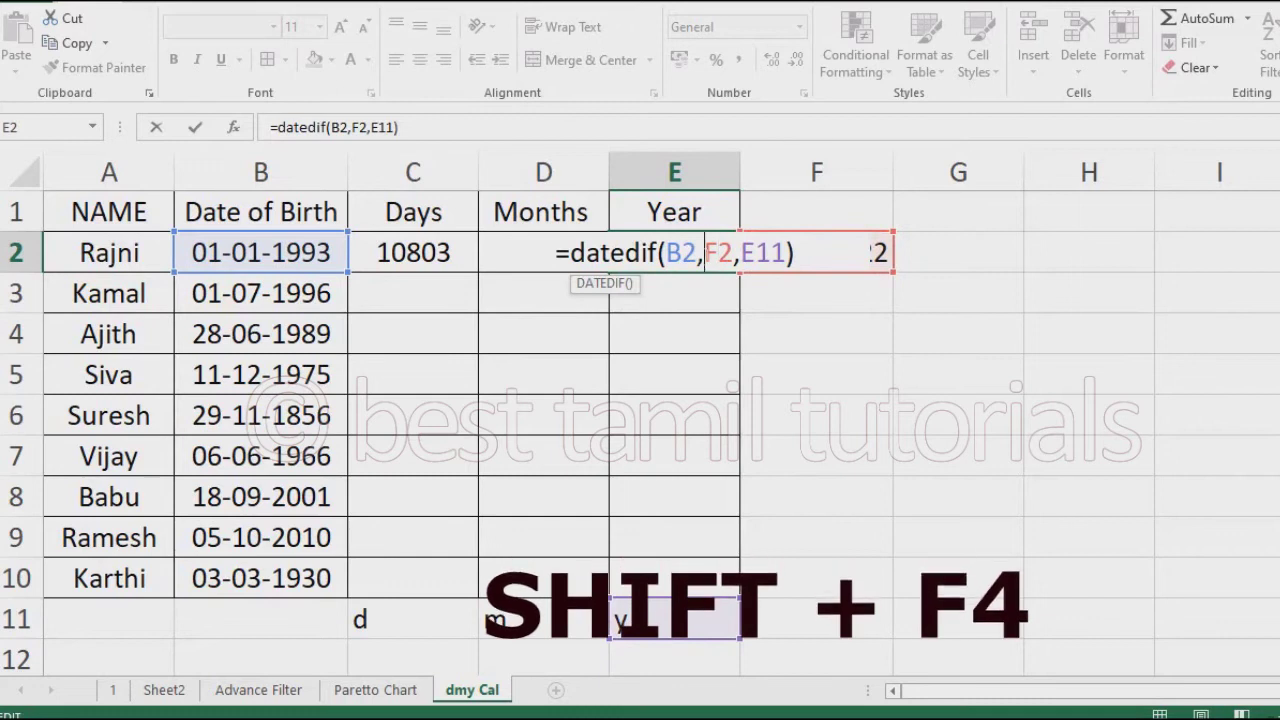
{"action": "key", "text": "shift+F4"}
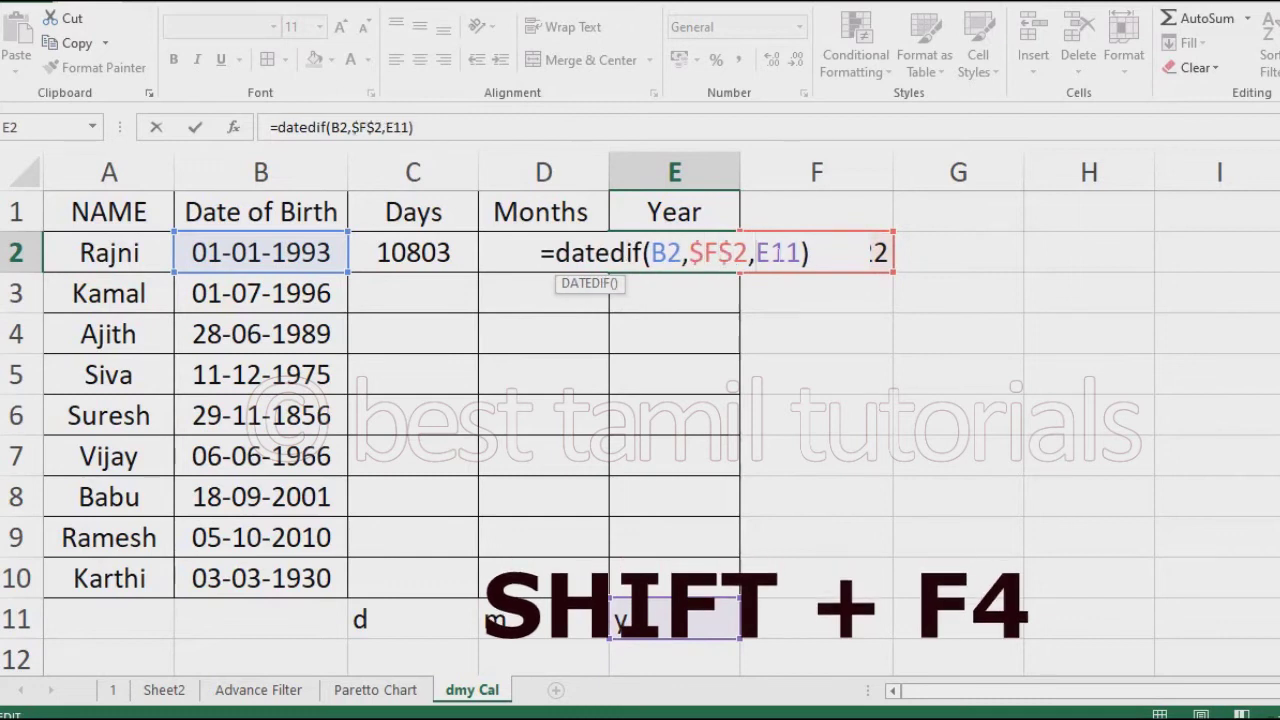
{"action": "key", "text": "shift+F4"}
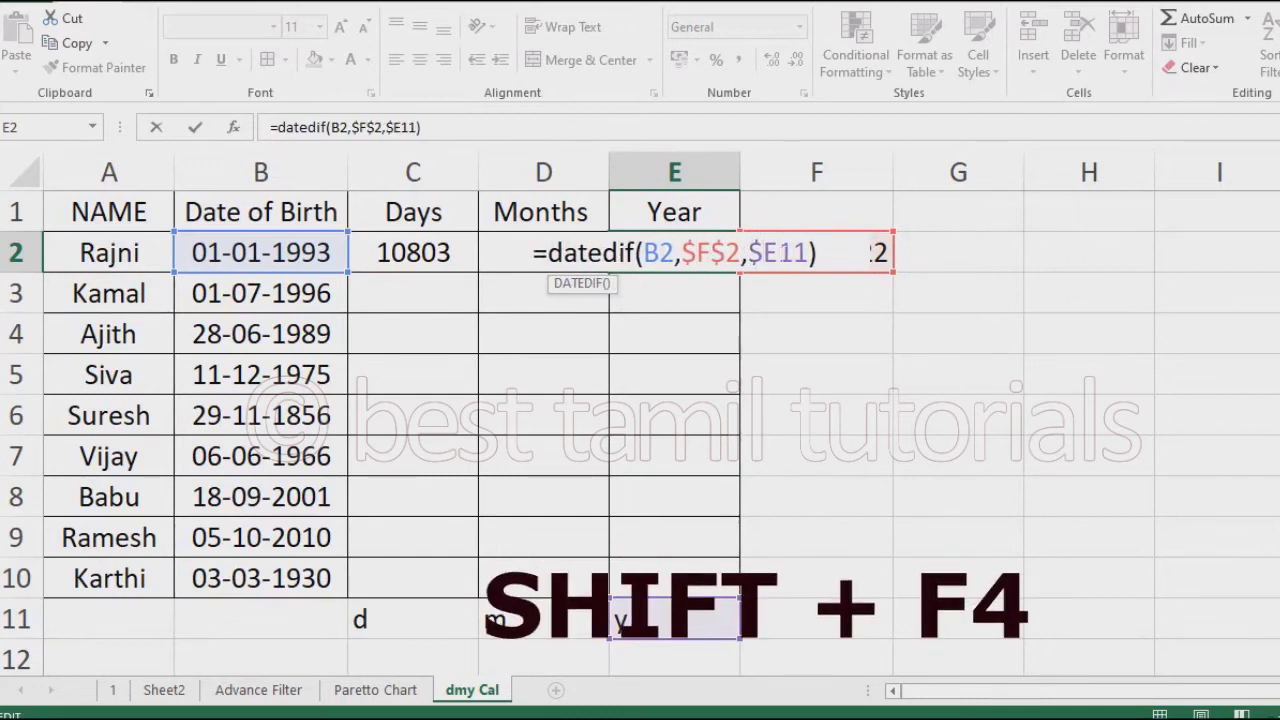
{"action": "type", "text": "$"}
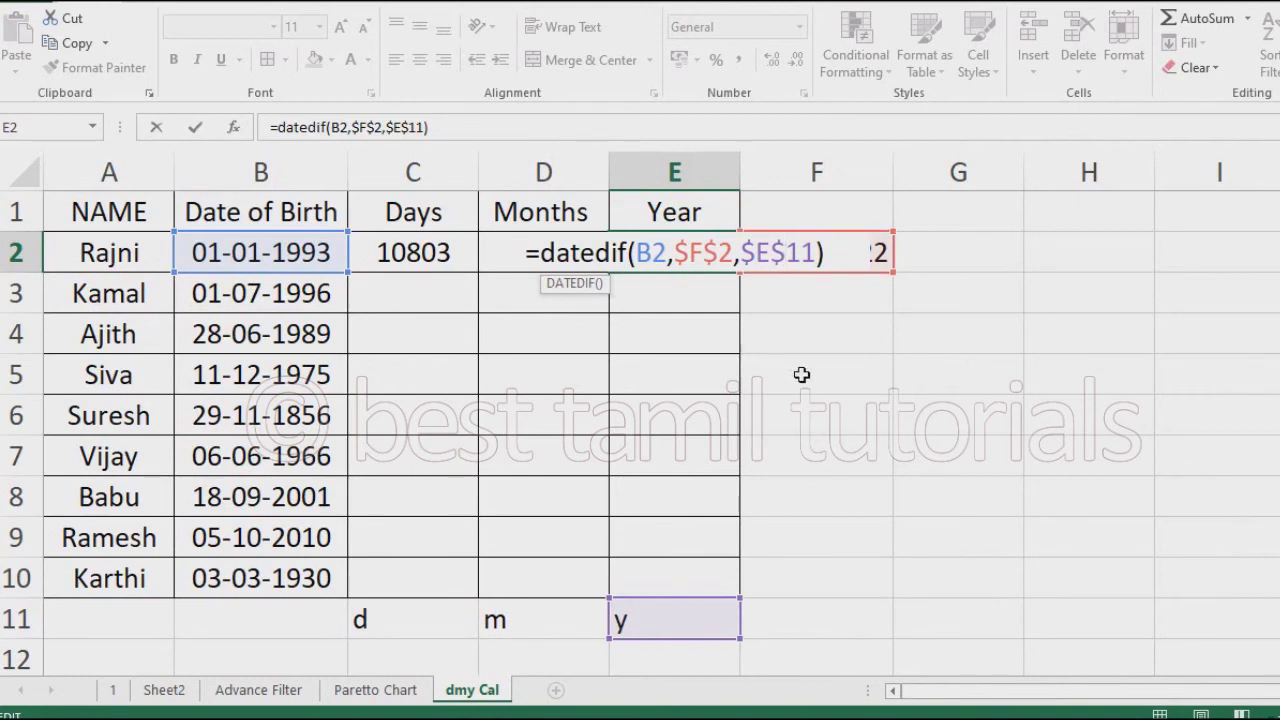
{"action": "key", "text": "Return"}
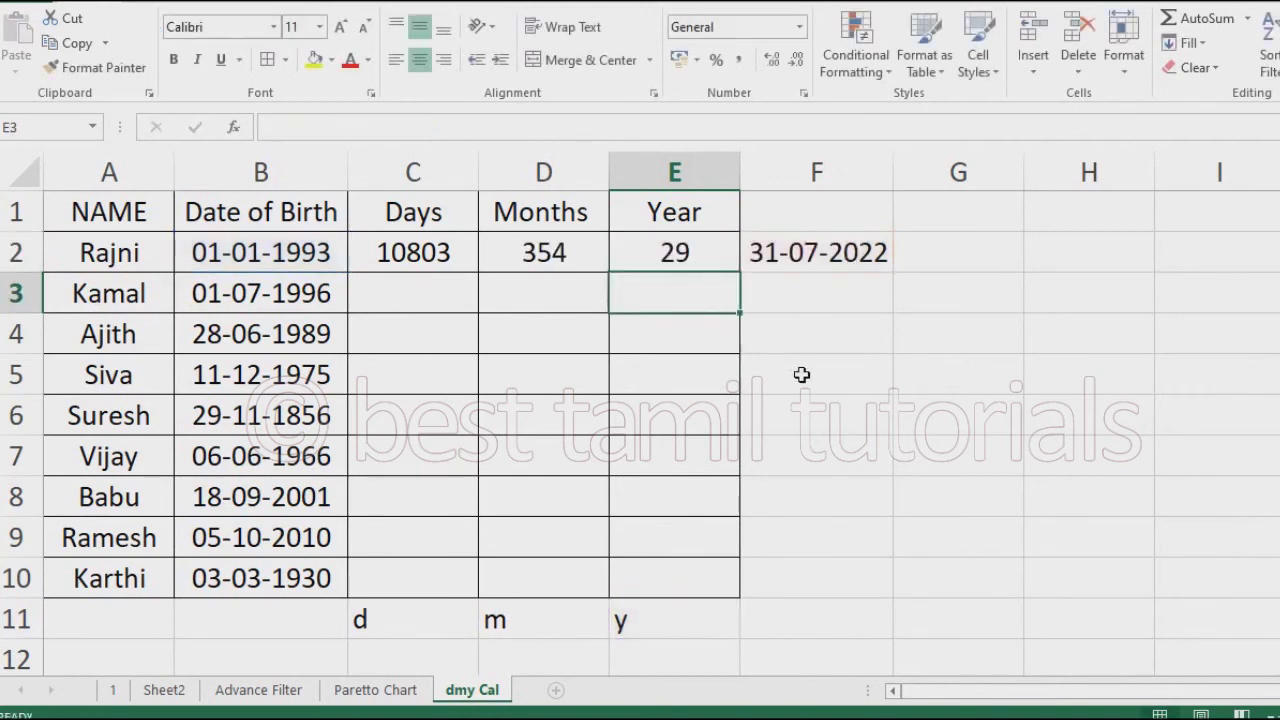
Fill the Days, Months and Year formulas in C2:E2 down to row 10.
{"action": "left_click", "coordinate": [468, 264]}
{"action": "double_click", "coordinate": [480, 274]}
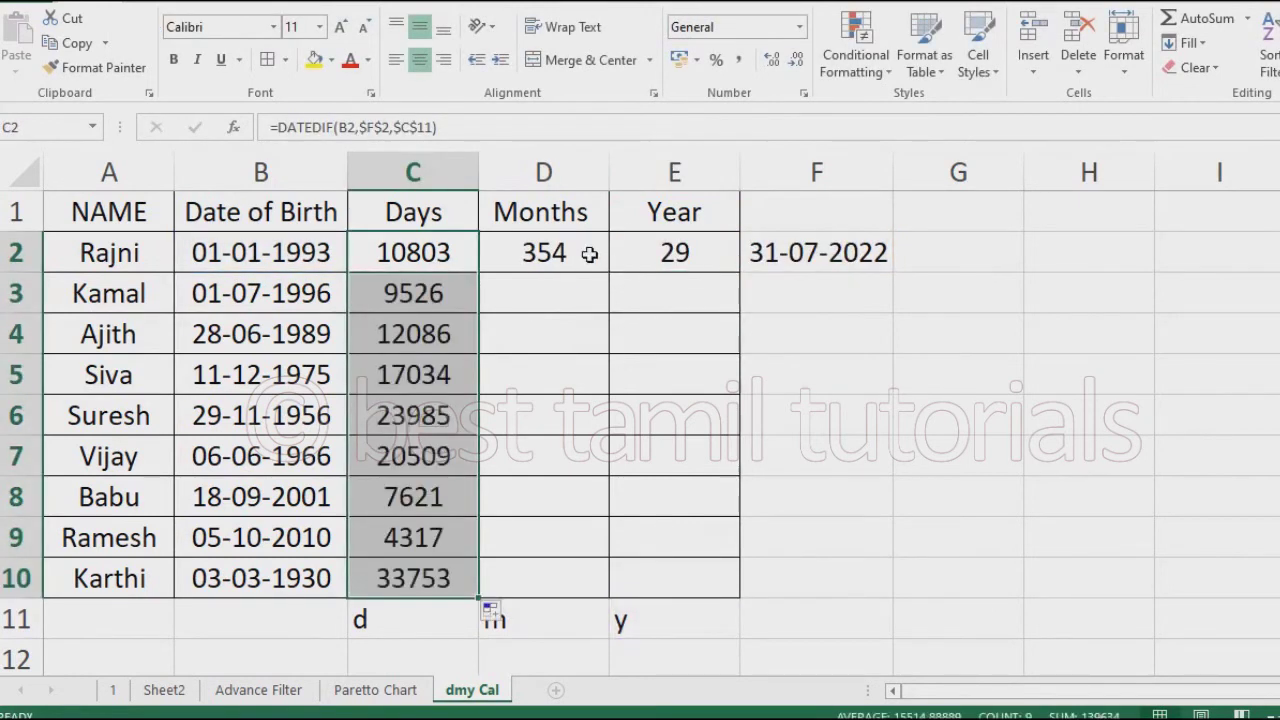
{"action": "left_click", "coordinate": [560, 252]}
{"action": "double_click", "coordinate": [609, 273]}
{"action": "left_click", "coordinate": [651, 259]}
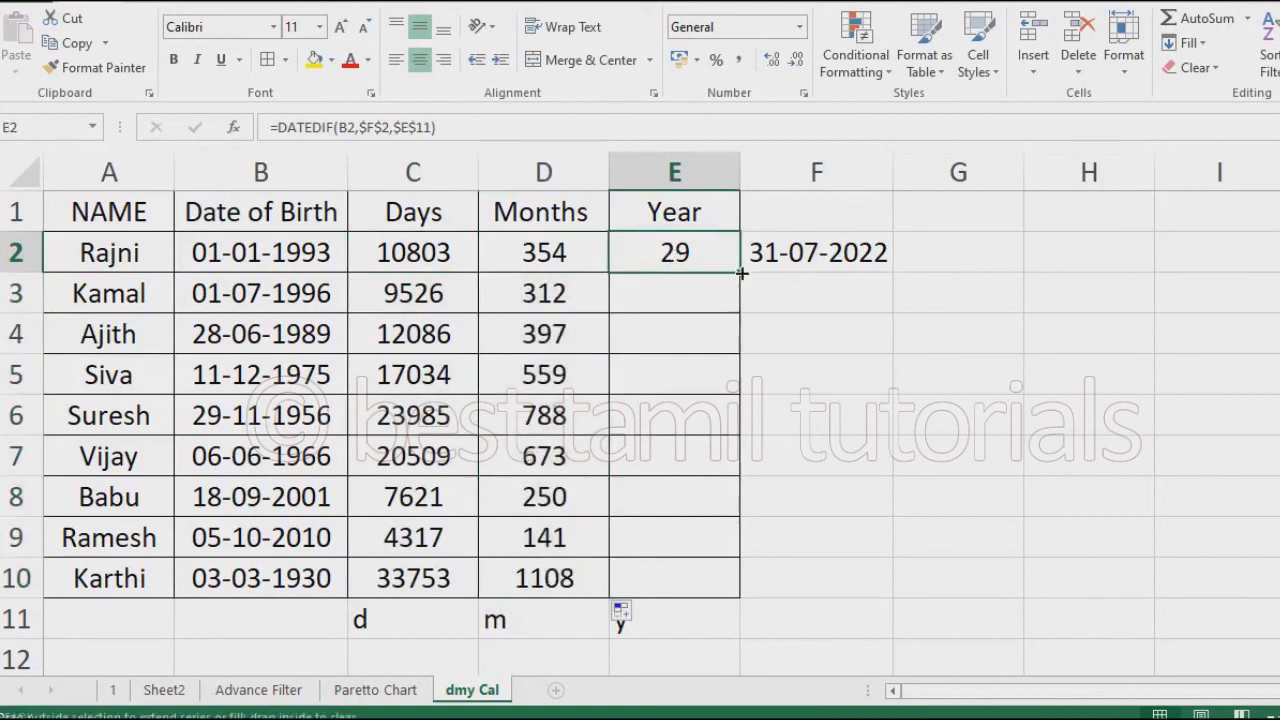
{"action": "double_click", "coordinate": [740, 273]}
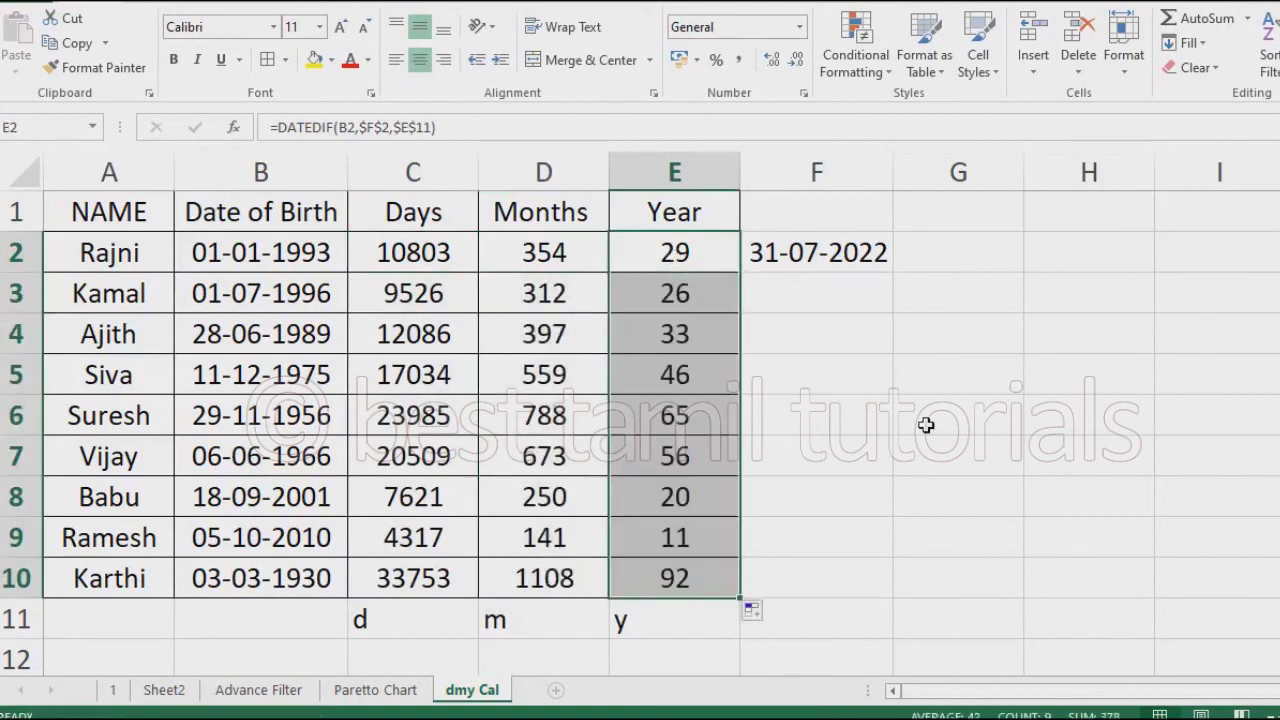